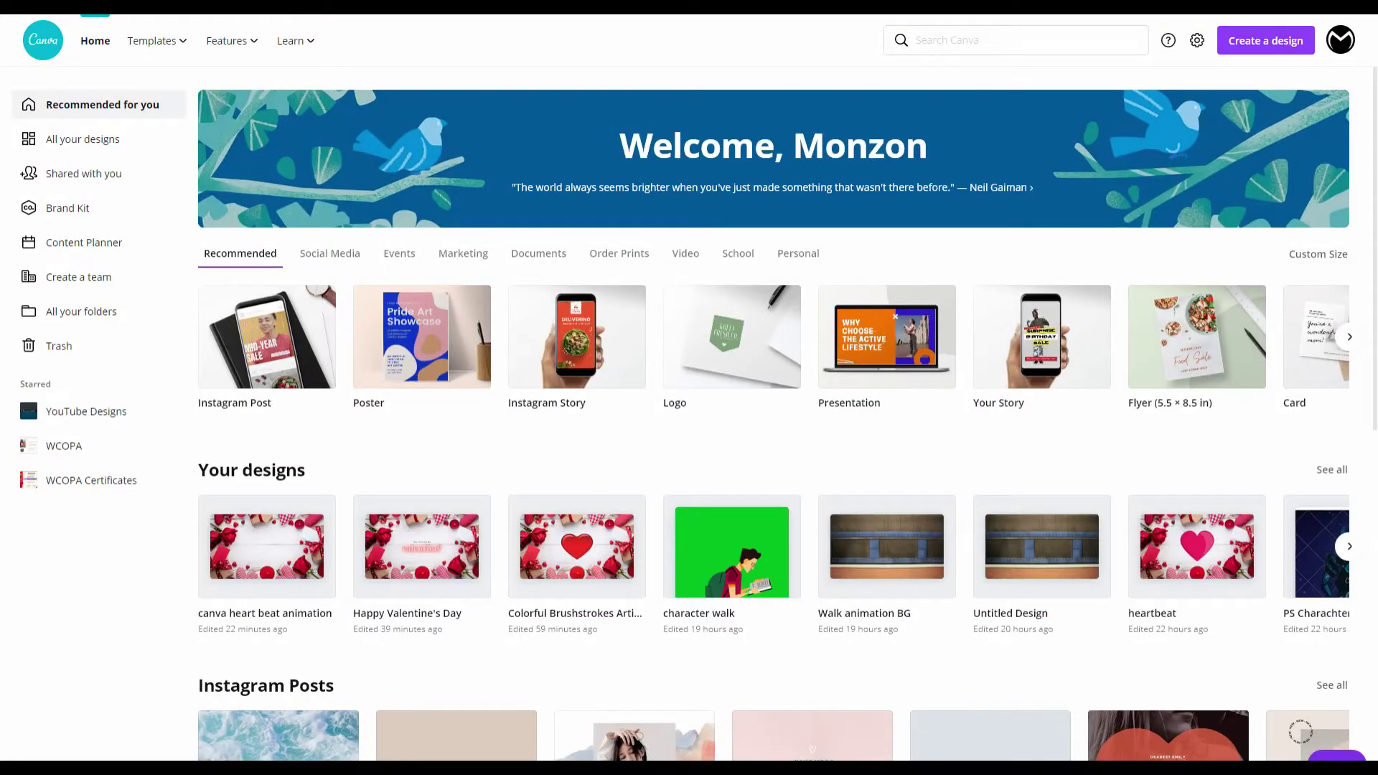
Start a new blank design using the recent 1920 × 1080 px custom size.
{"action": "left_click", "coordinate": [1266, 41]}
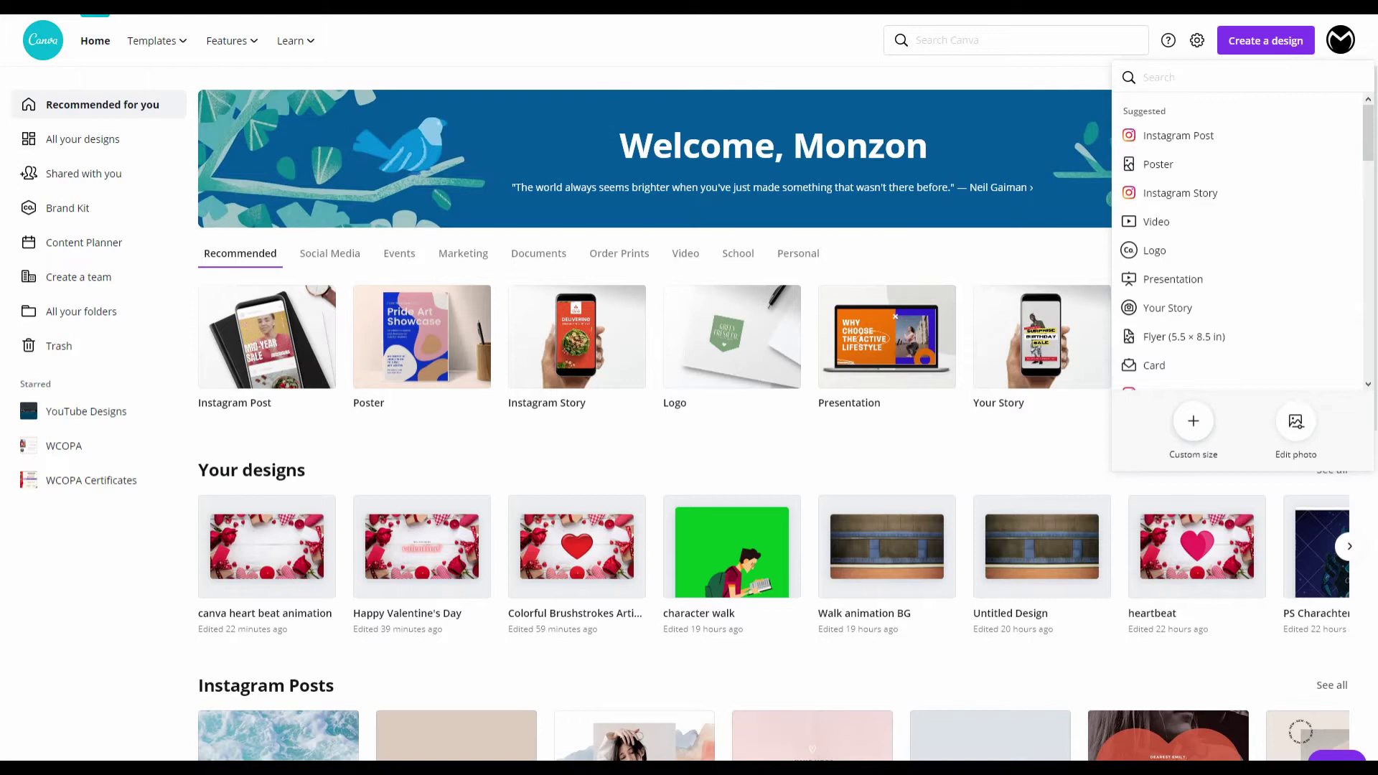
{"action": "left_click", "coordinate": [1194, 422]}
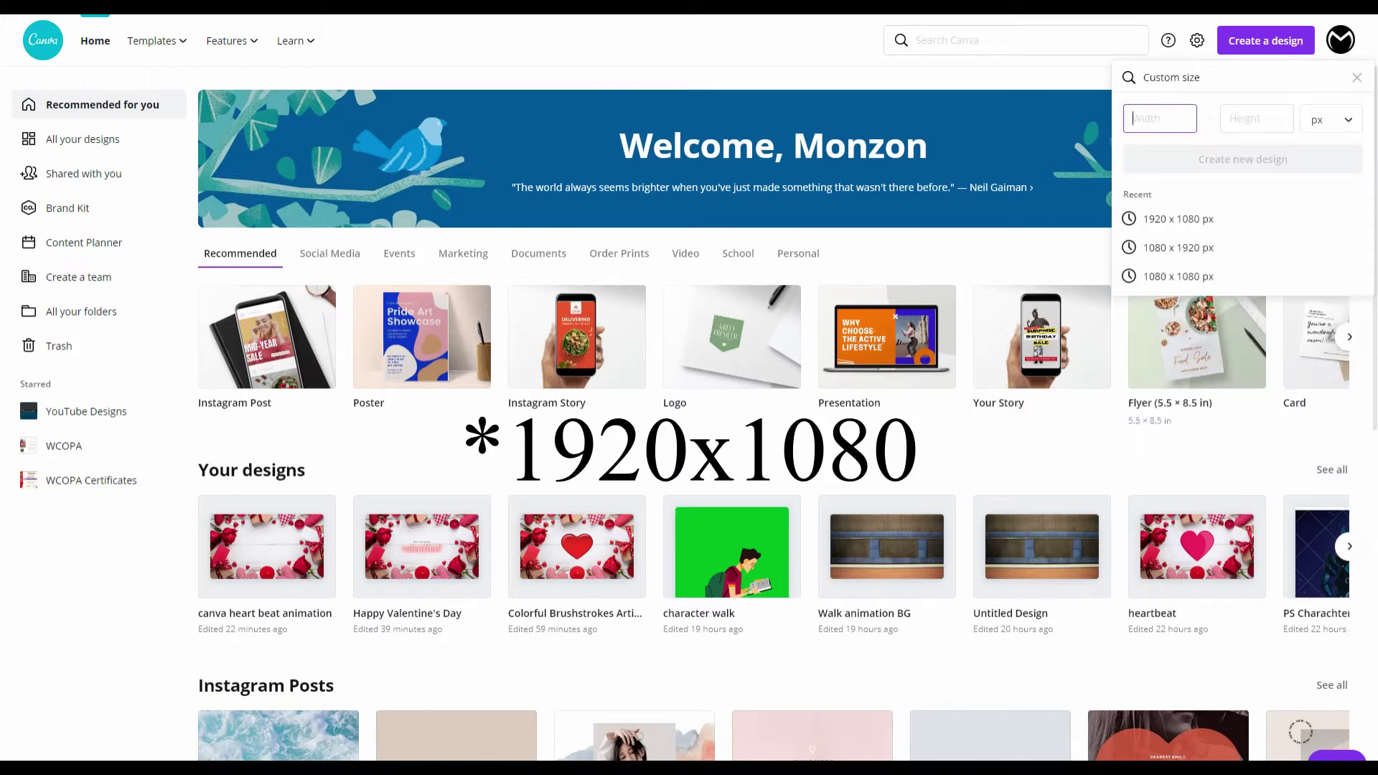
Search Photos for 'valentine' and add the roses, hearts and gift boxes photo as the background.
{"action": "left_click", "coordinate": [1181, 219]}
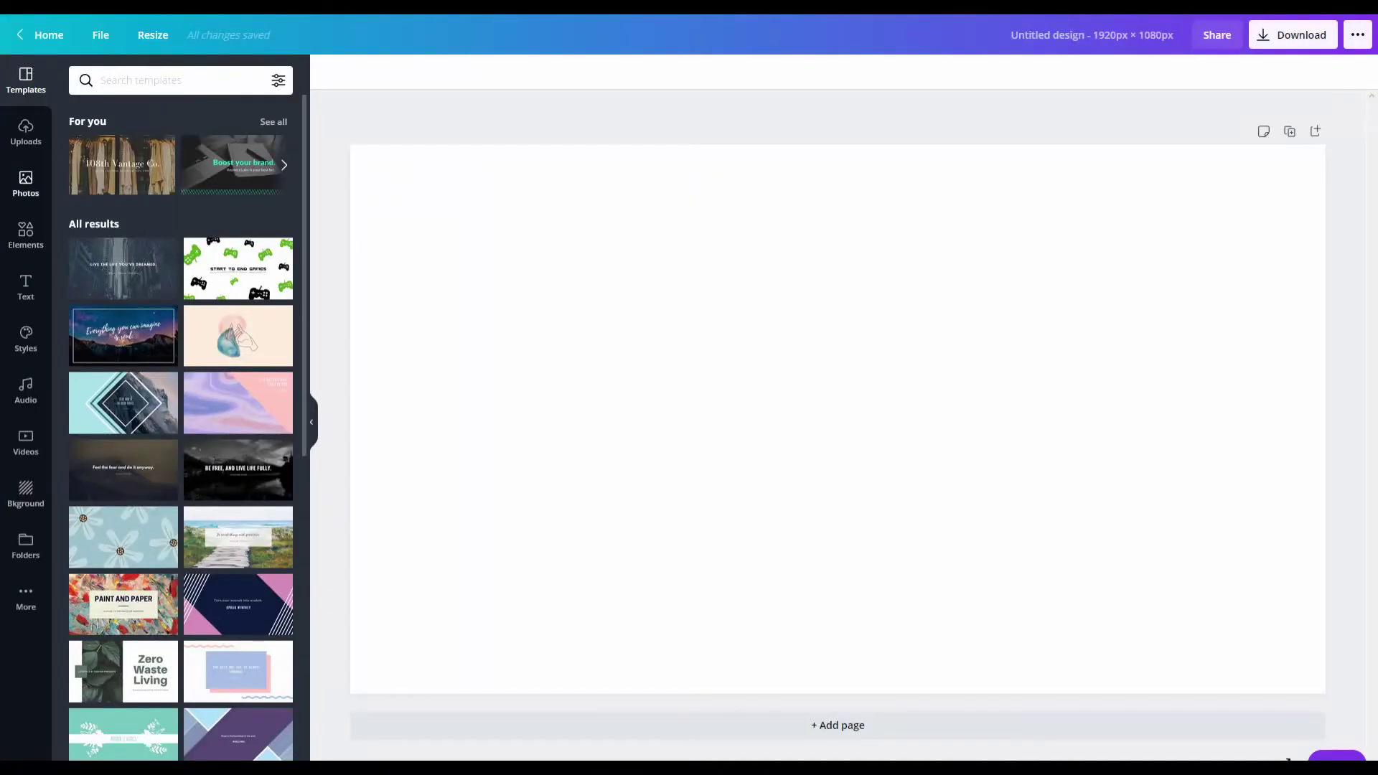
{"action": "left_click", "coordinate": [26, 184]}
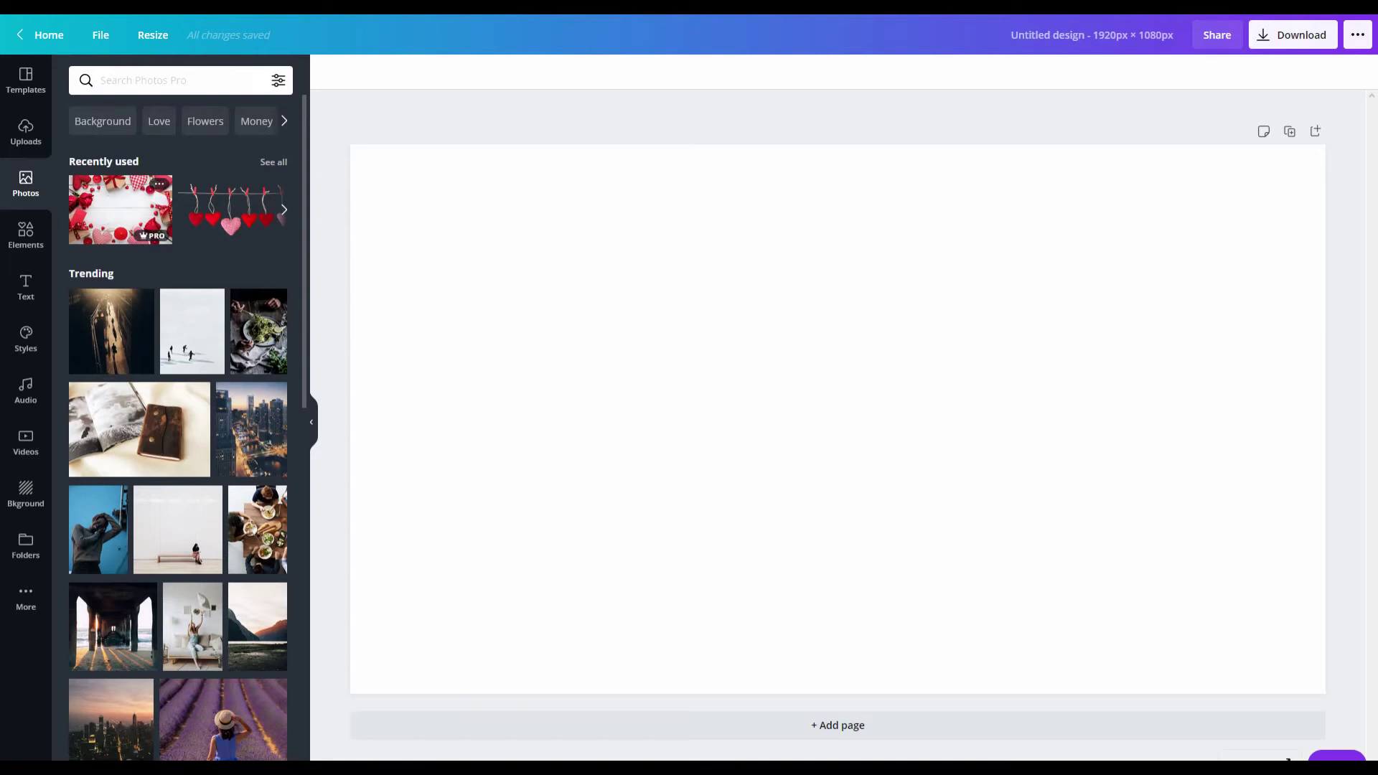
{"action": "left_click", "coordinate": [156, 80]}
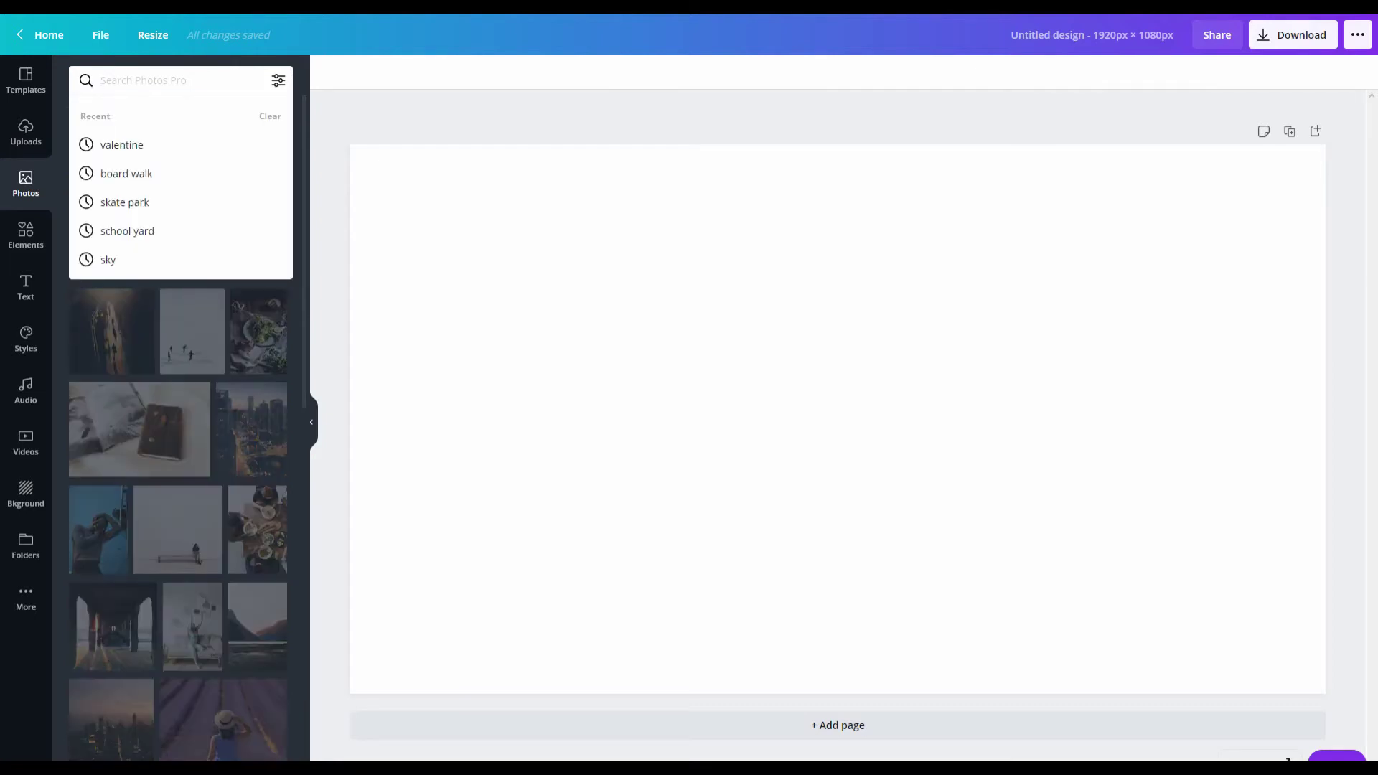
{"action": "type", "text": "valentine"}
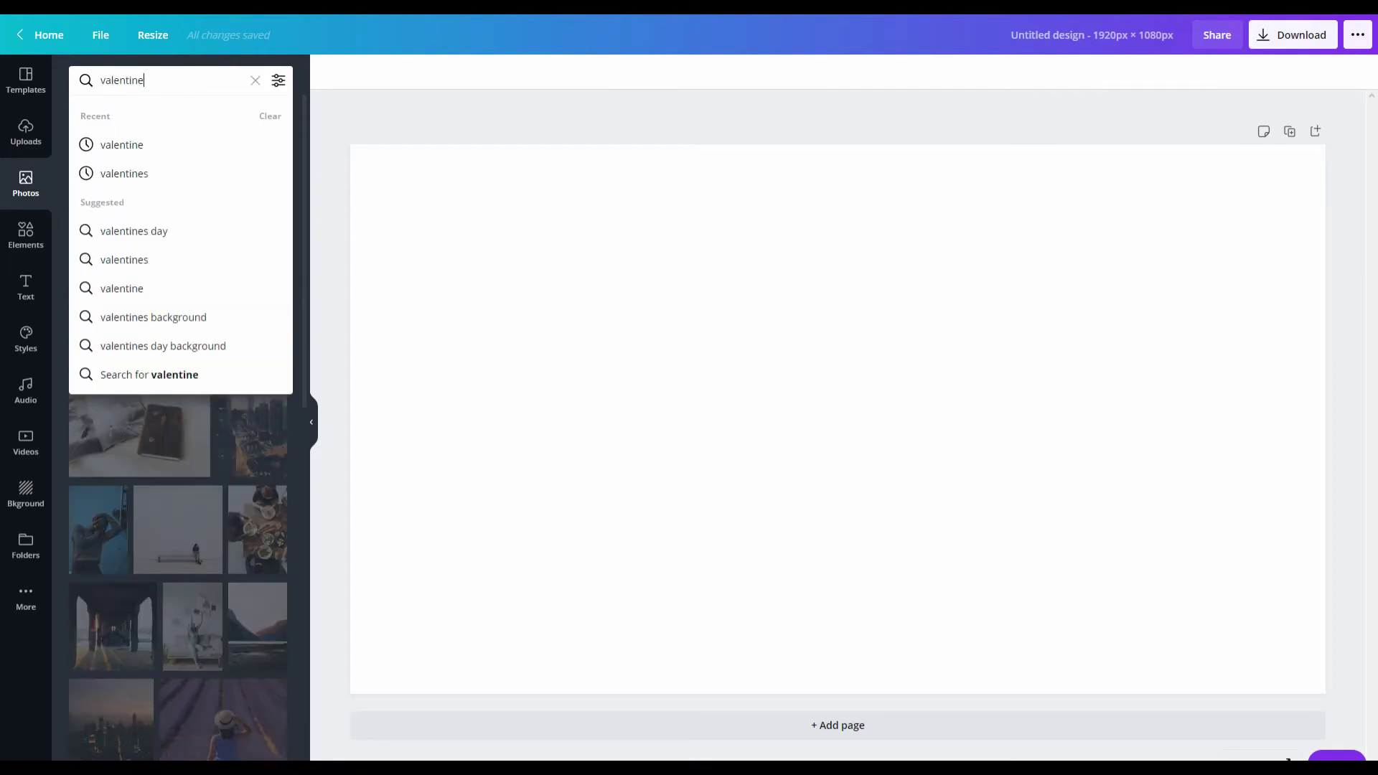
{"action": "key", "text": "Return"}
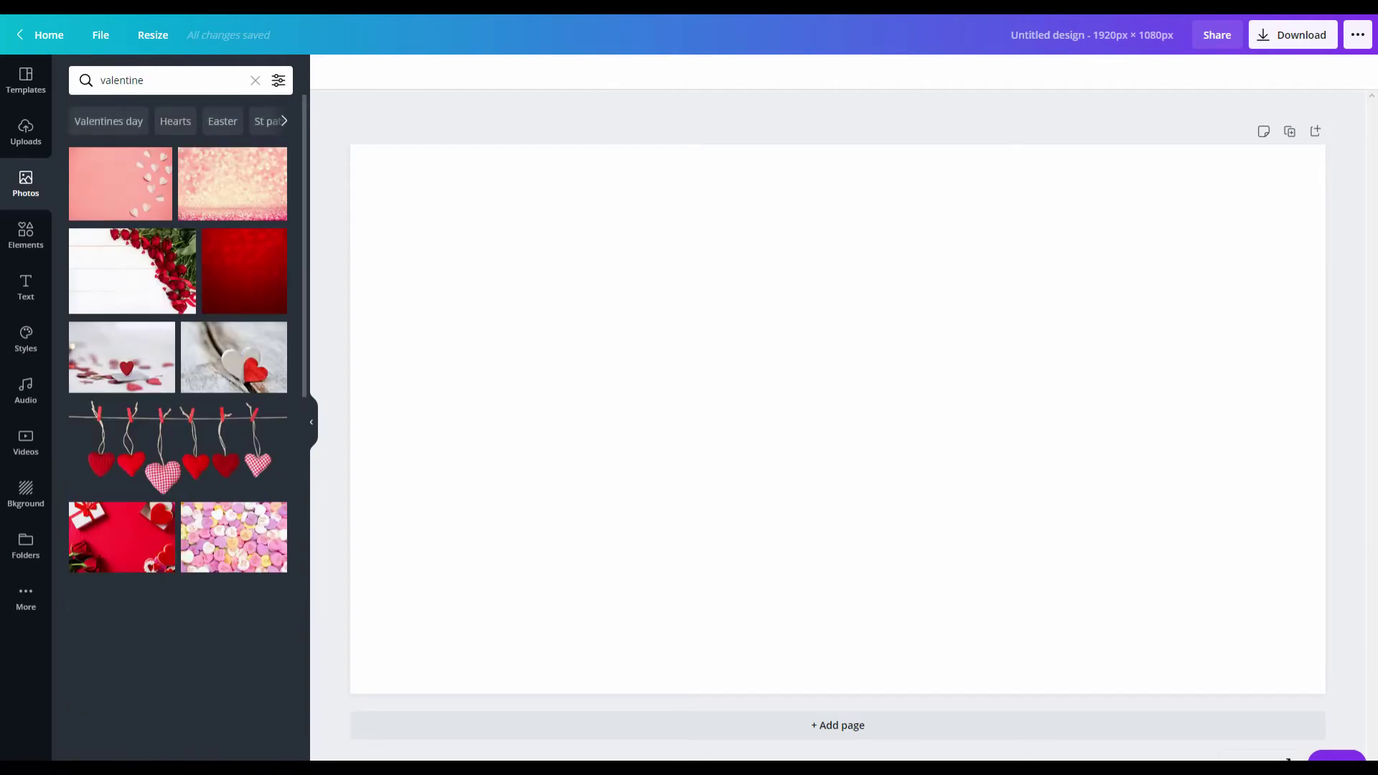
{"action": "scroll", "coordinate": [178, 430], "scroll_direction": "down", "scroll_amount": 5}
{"action": "scroll", "coordinate": [229, 335], "scroll_direction": "down", "scroll_amount": 2}
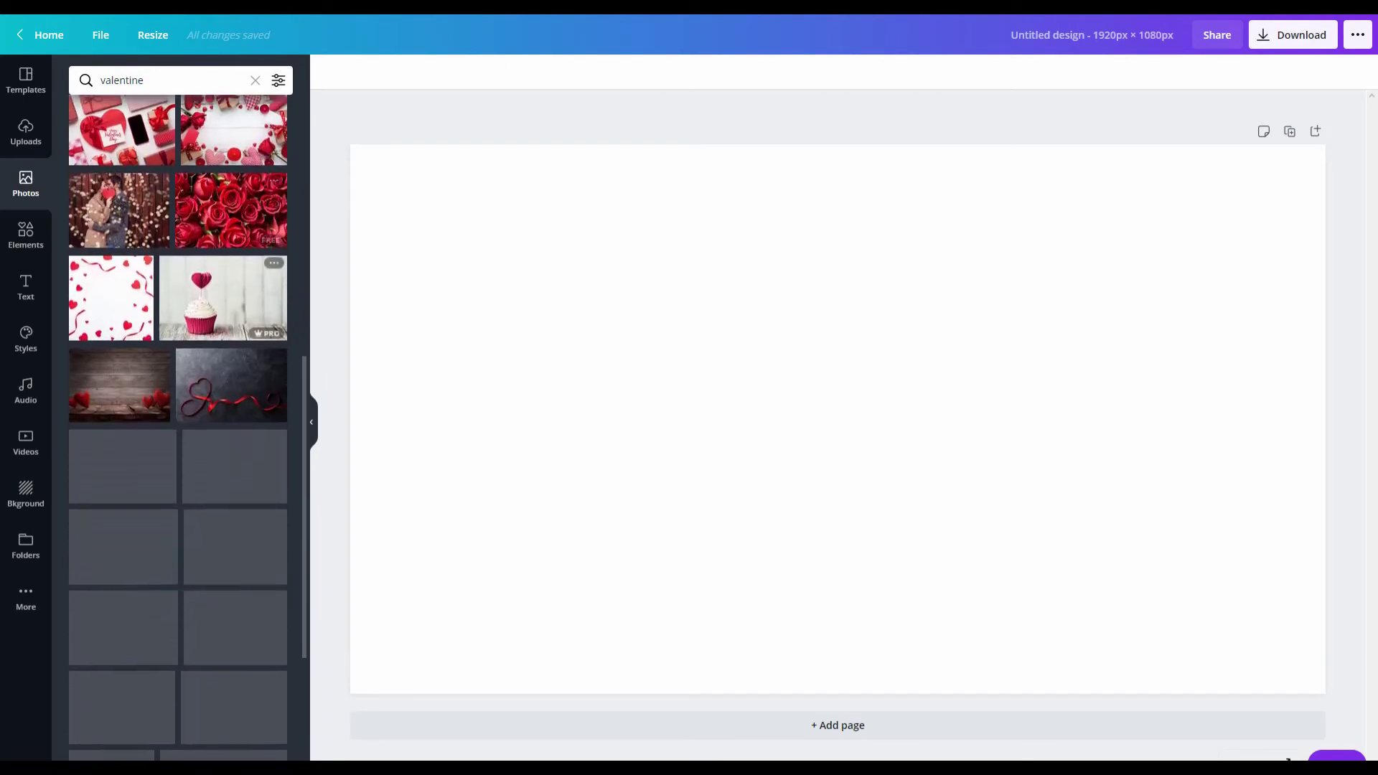
{"action": "scroll", "coordinate": [230, 334], "scroll_direction": "up", "scroll_amount": 1}
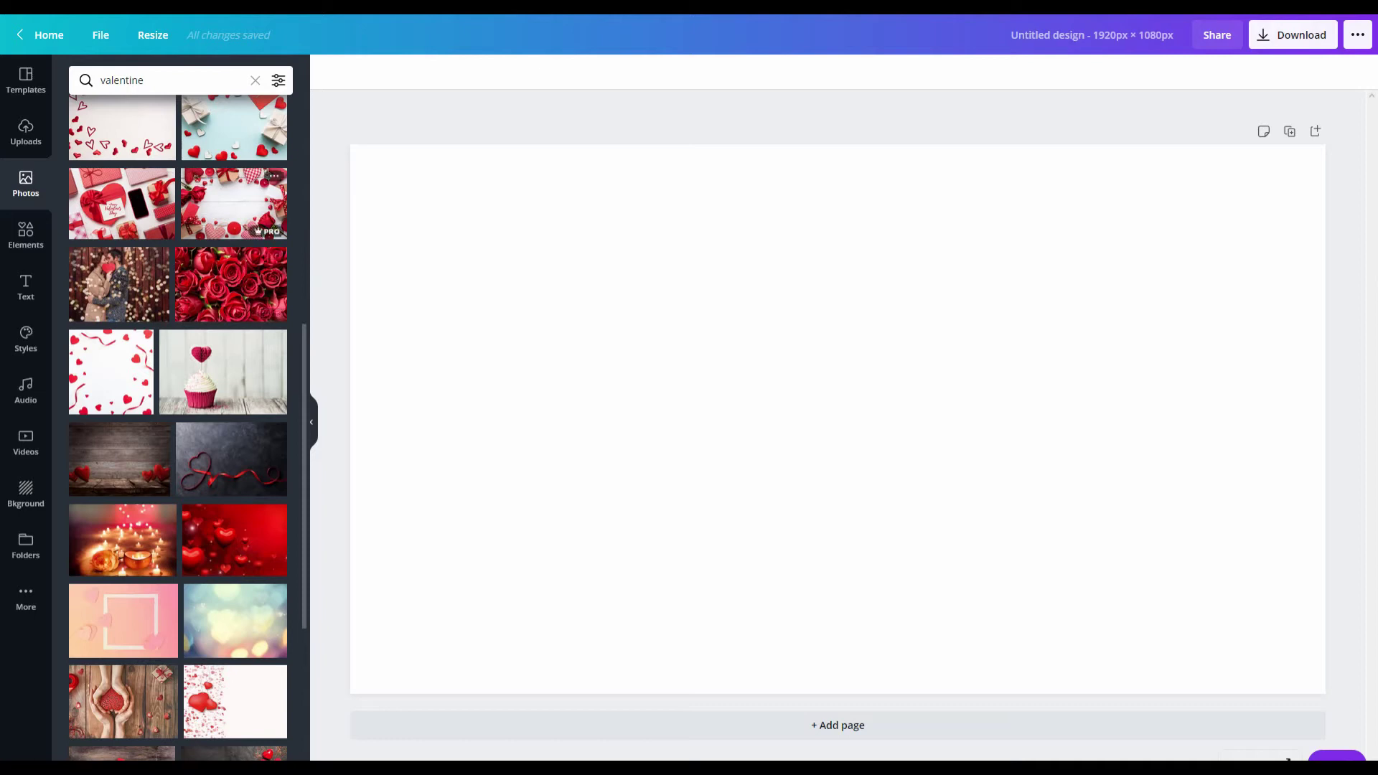
{"action": "left_click", "coordinate": [234, 203]}
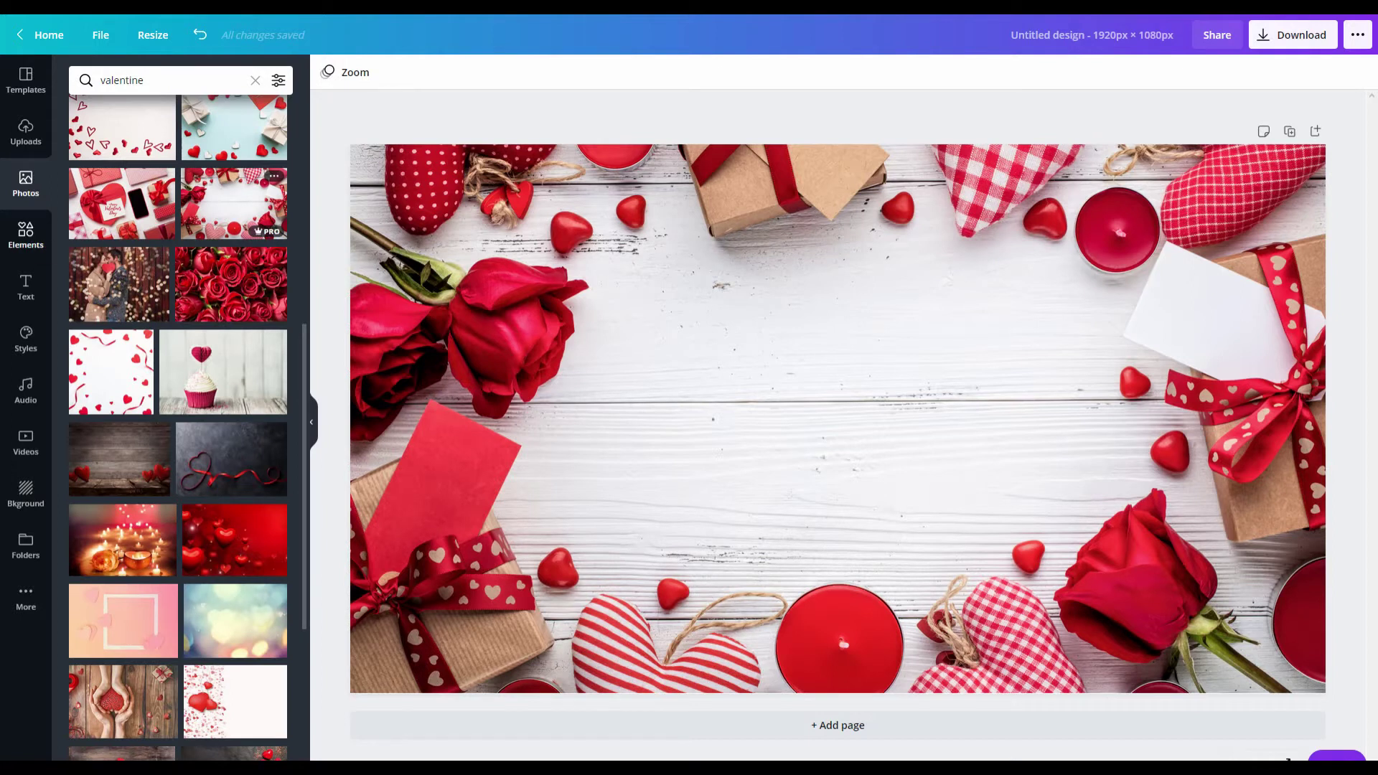
Search Elements for 'valentine' stickers, browse the results, then clear the search.
{"action": "left_click", "coordinate": [26, 234]}
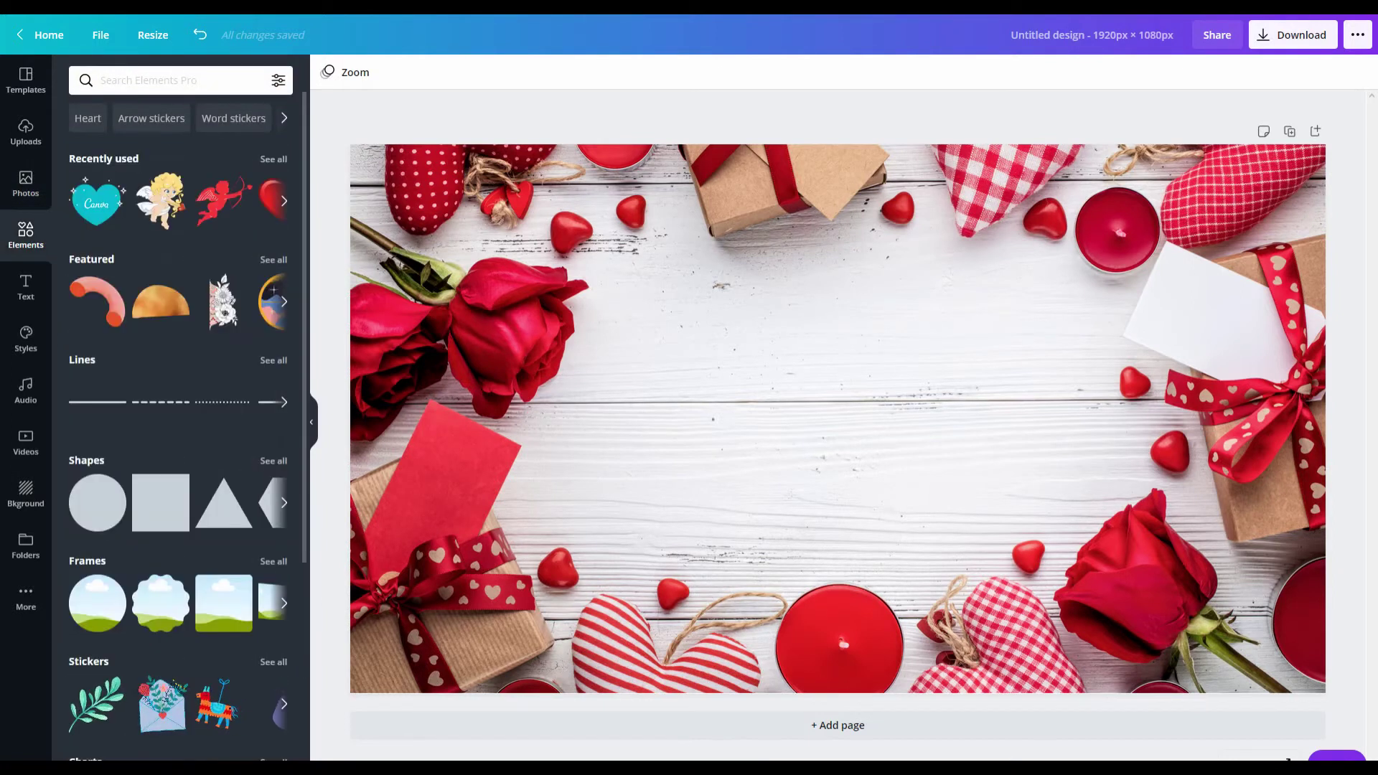
{"action": "left_click", "coordinate": [150, 81]}
{"action": "type", "text": "valen"}
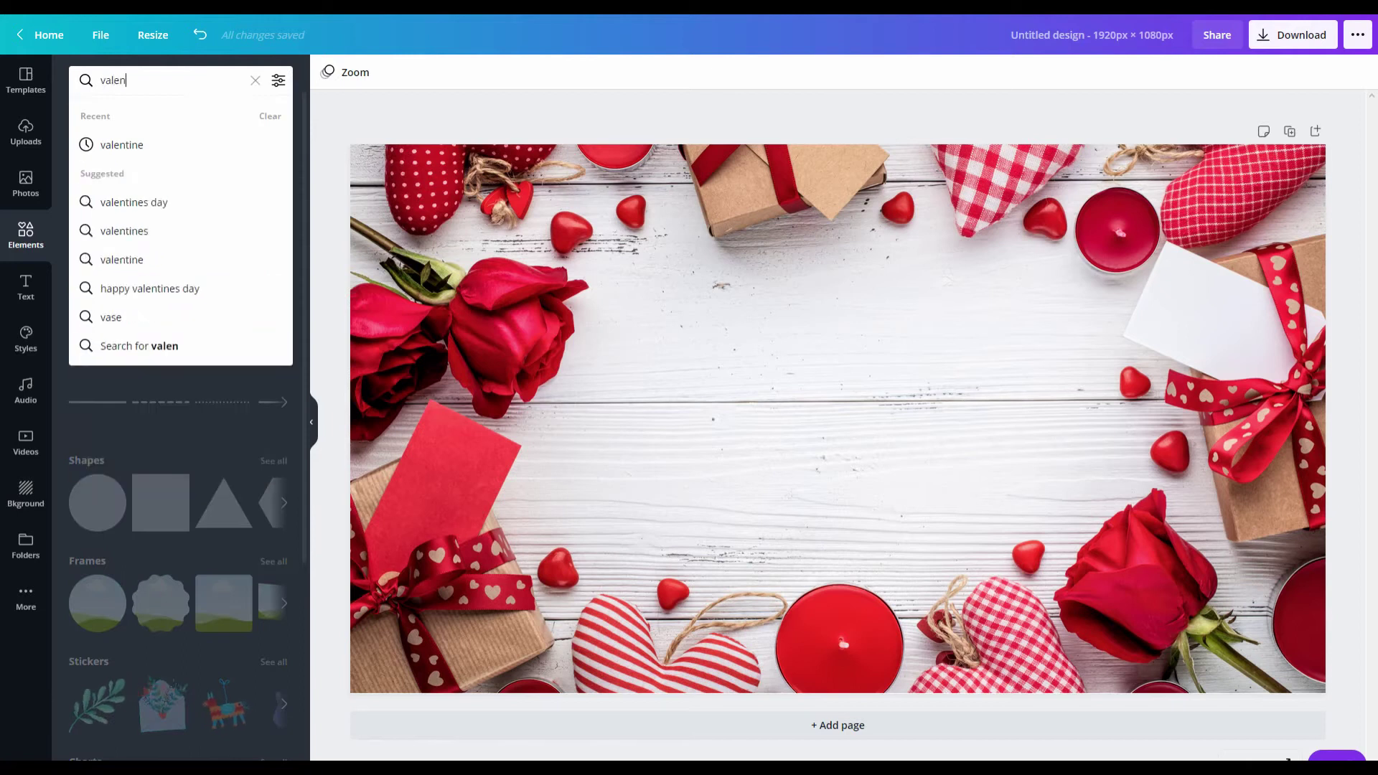
{"action": "type", "text": "tine"}
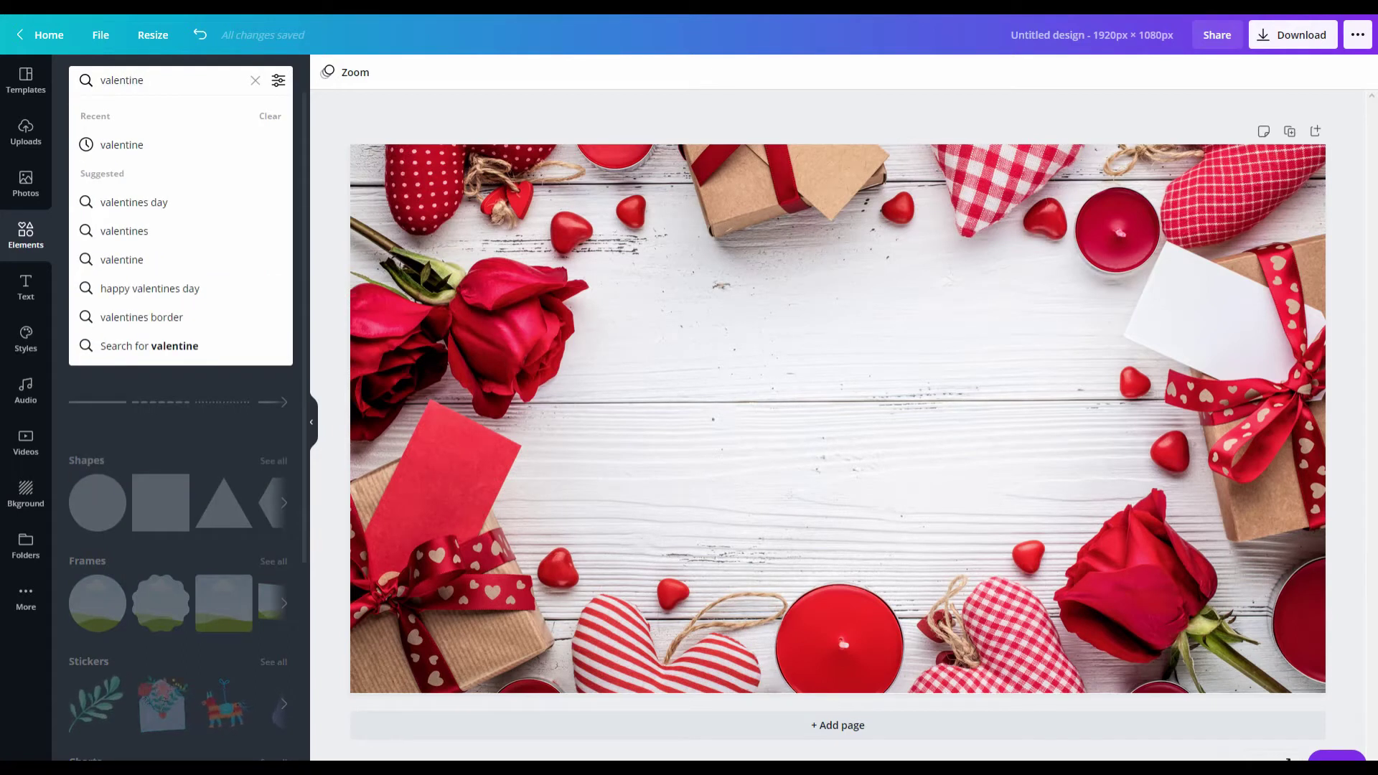
{"action": "key", "text": "Return"}
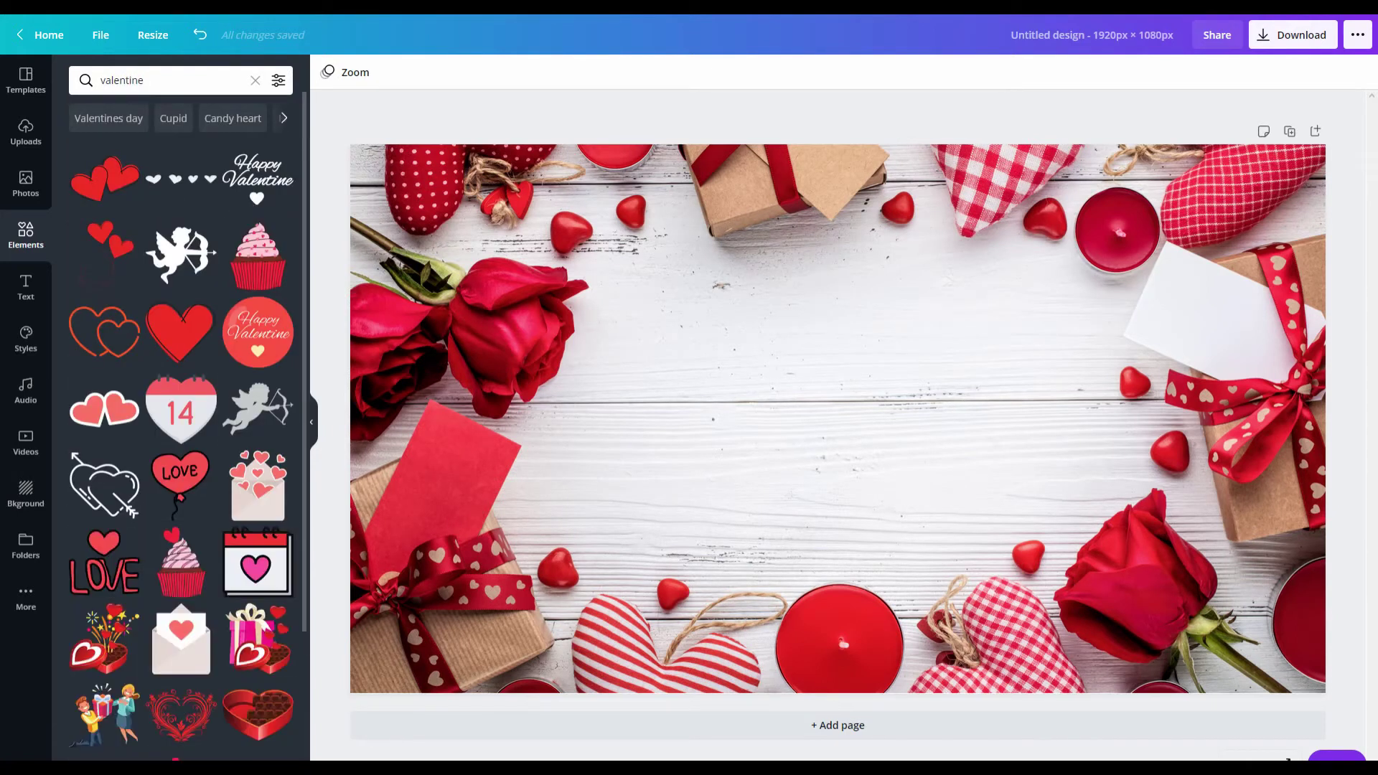
{"action": "scroll", "coordinate": [180, 420], "scroll_direction": "down", "scroll_amount": 5}
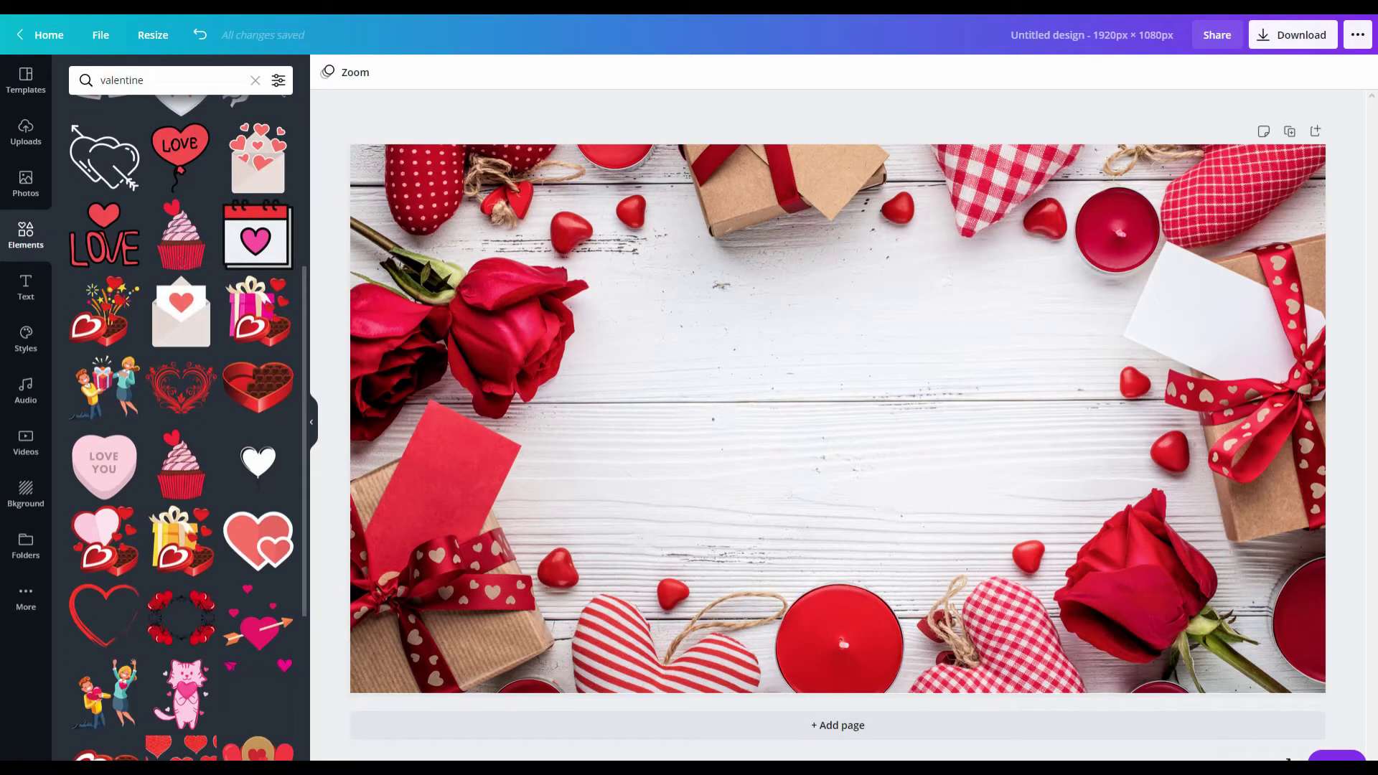
{"action": "scroll", "coordinate": [181, 420], "scroll_direction": "down", "scroll_amount": 2}
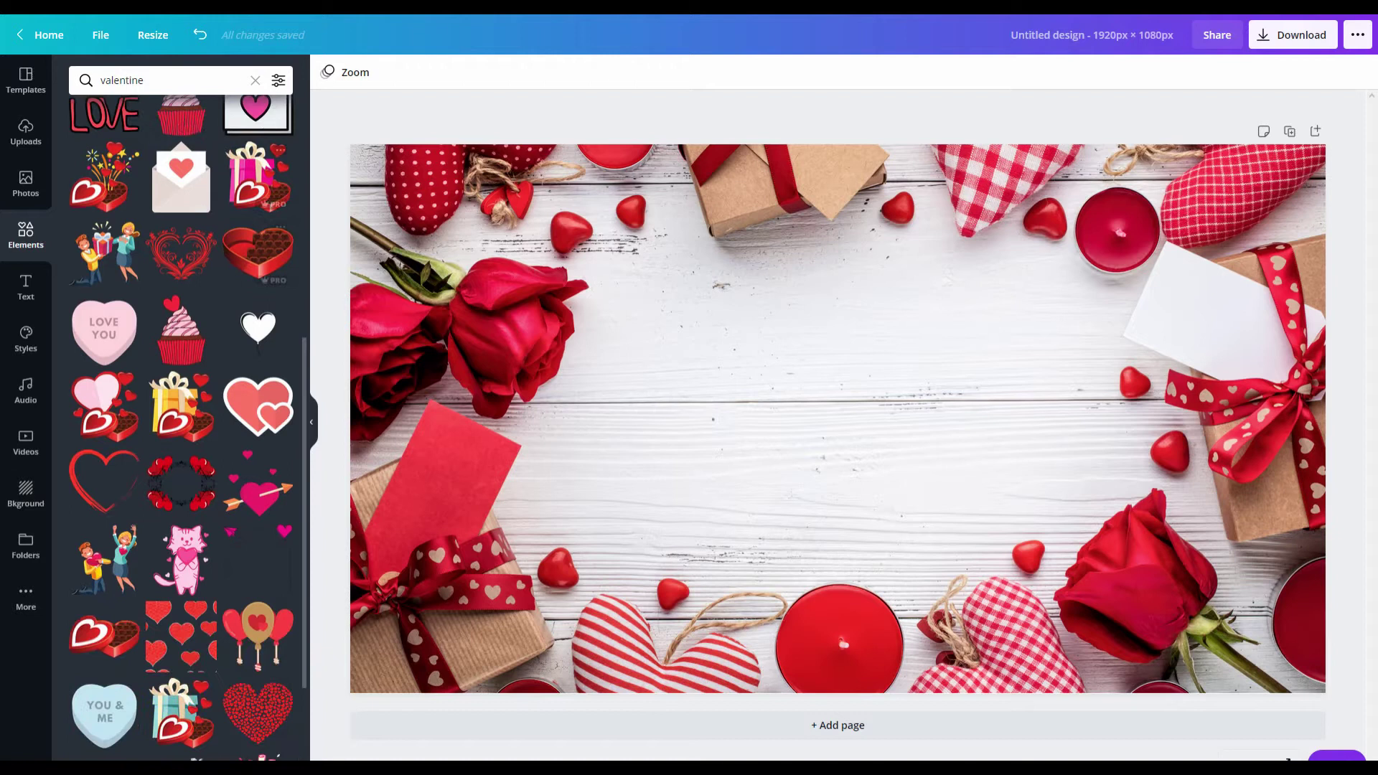
{"action": "scroll", "coordinate": [258, 269], "scroll_direction": "down", "scroll_amount": 3}
{"action": "left_click", "coordinate": [256, 80]}
{"action": "left_click", "coordinate": [284, 201]}
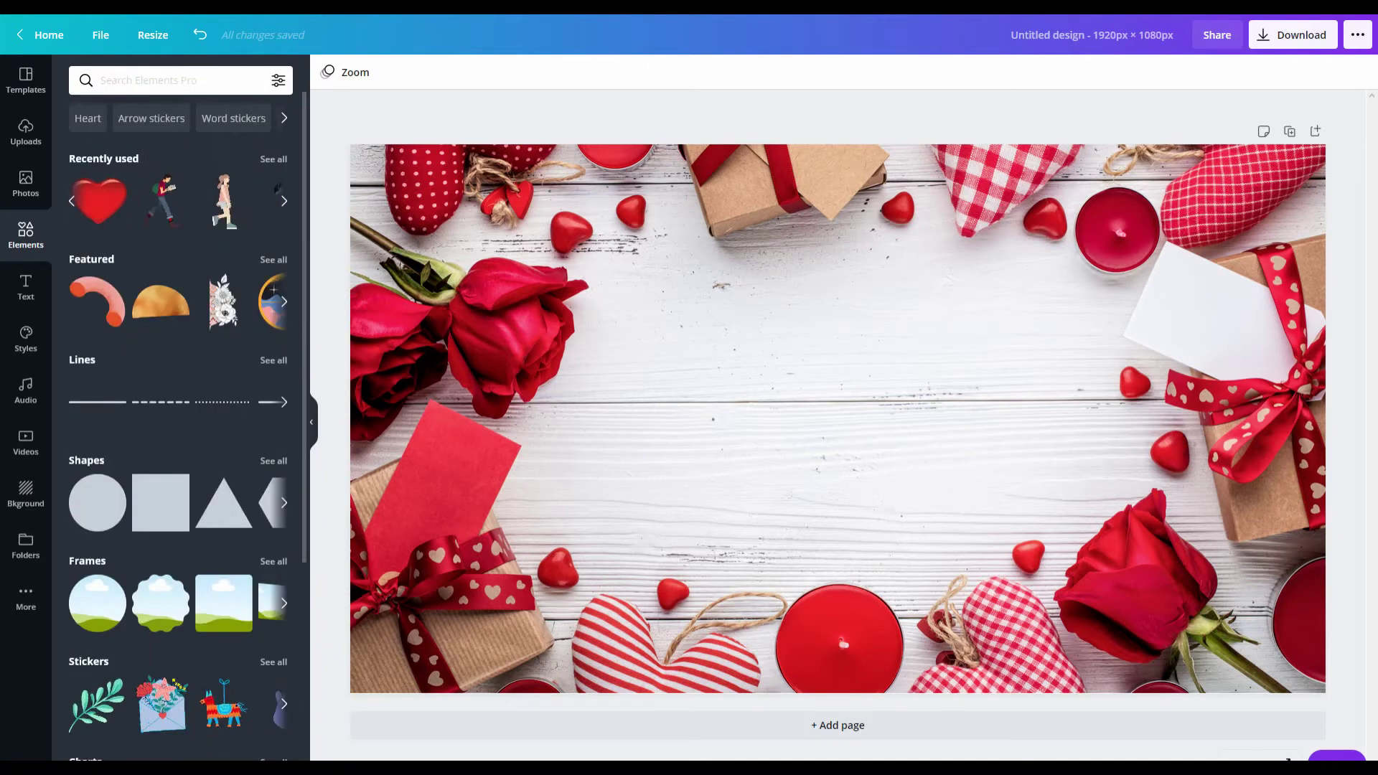
Add the big red heart from Recently used to the centre of the photo, then deselect.
{"action": "left_click", "coordinate": [98, 201]}
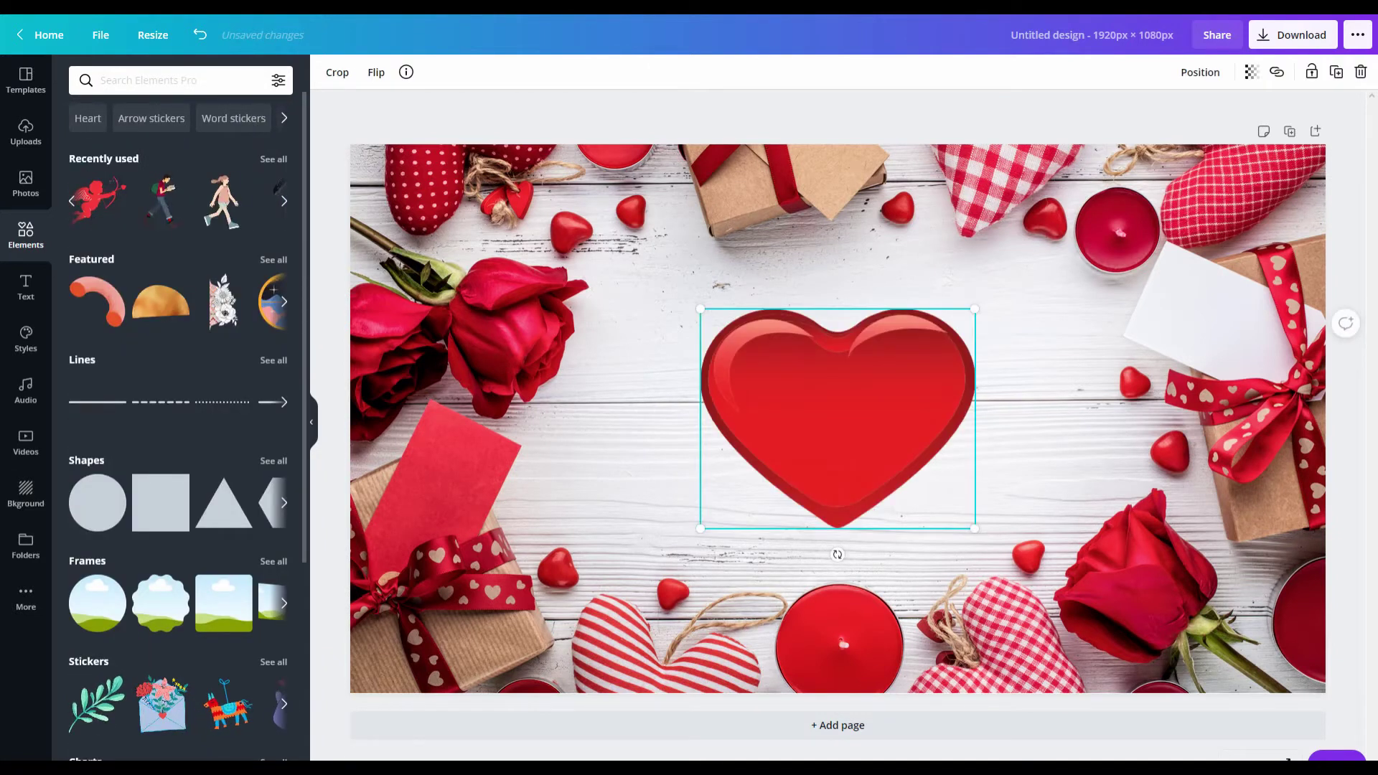
{"action": "left_click", "coordinate": [635, 323]}
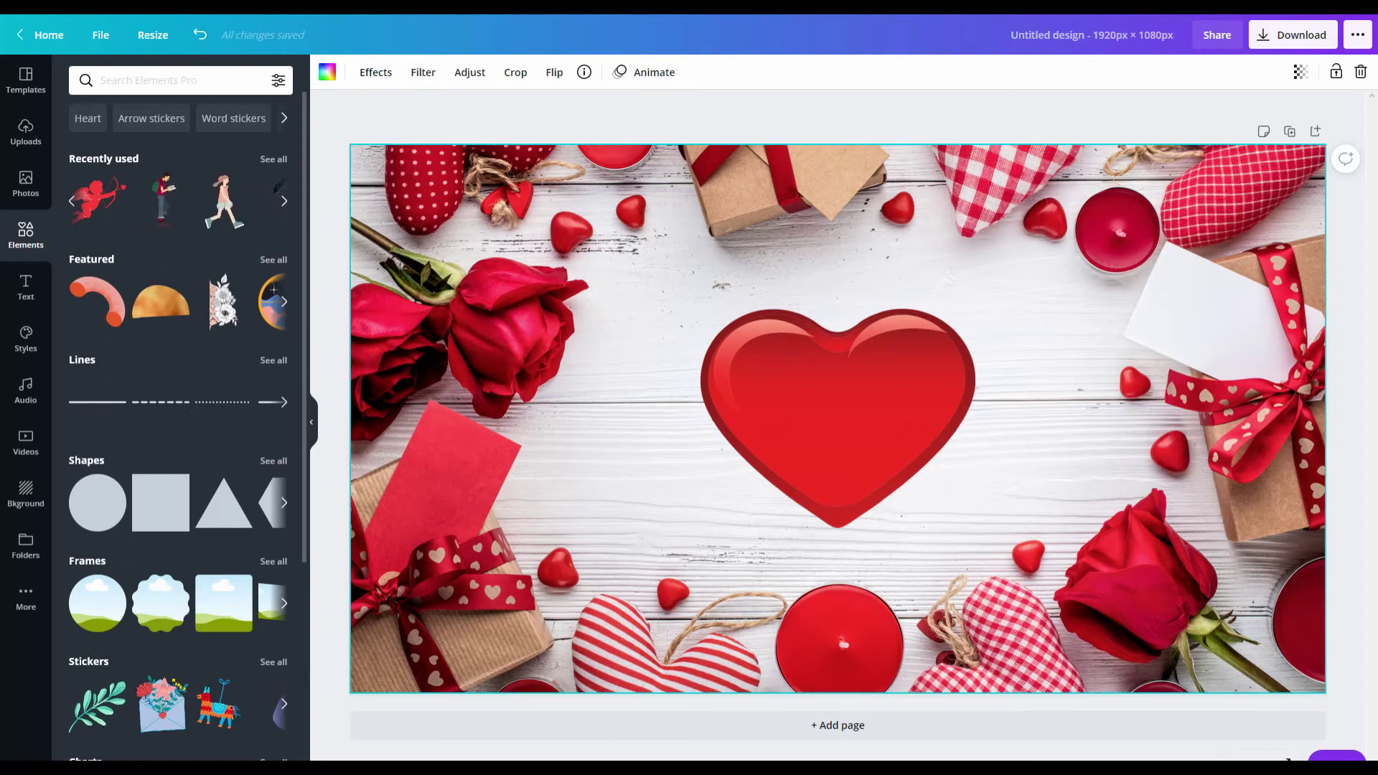
{"action": "left_click", "coordinate": [311, 422]}
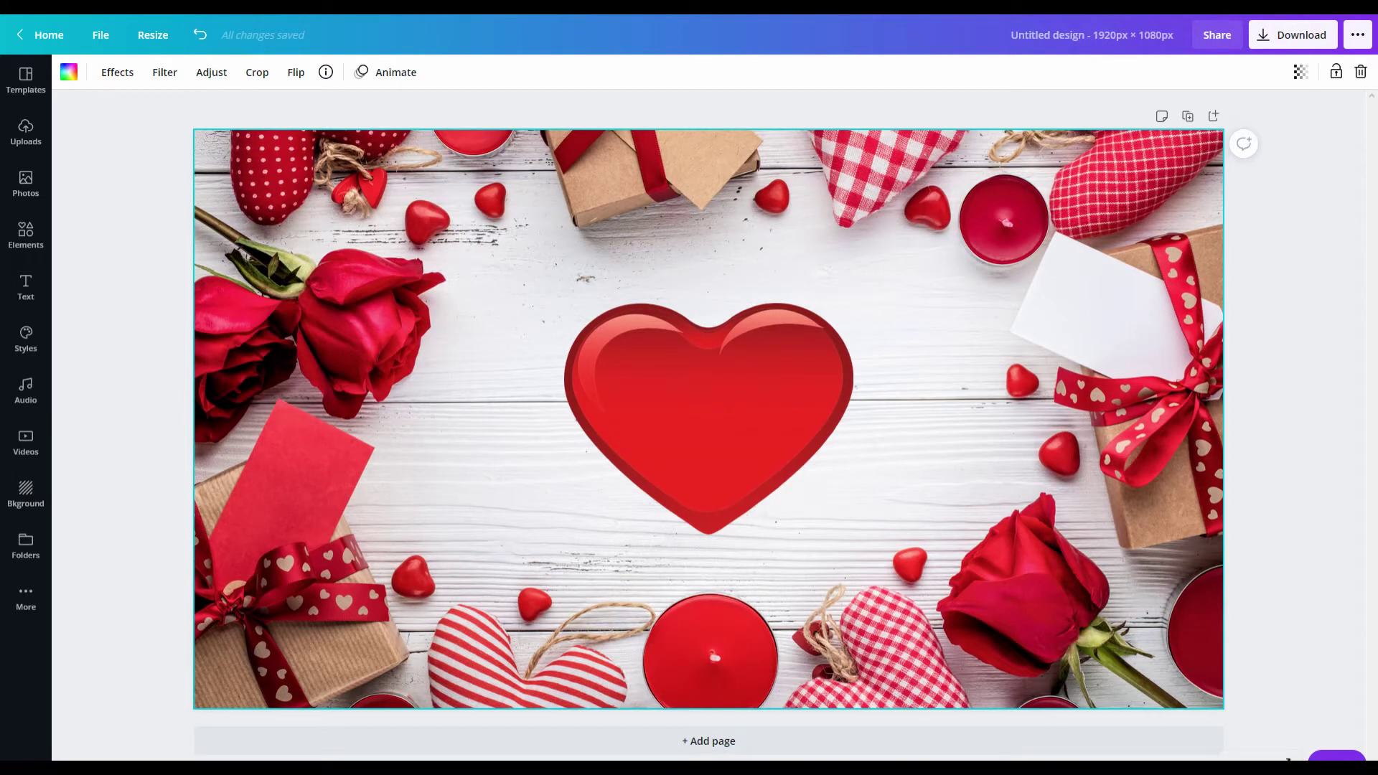
{"action": "left_click", "coordinate": [123, 323]}
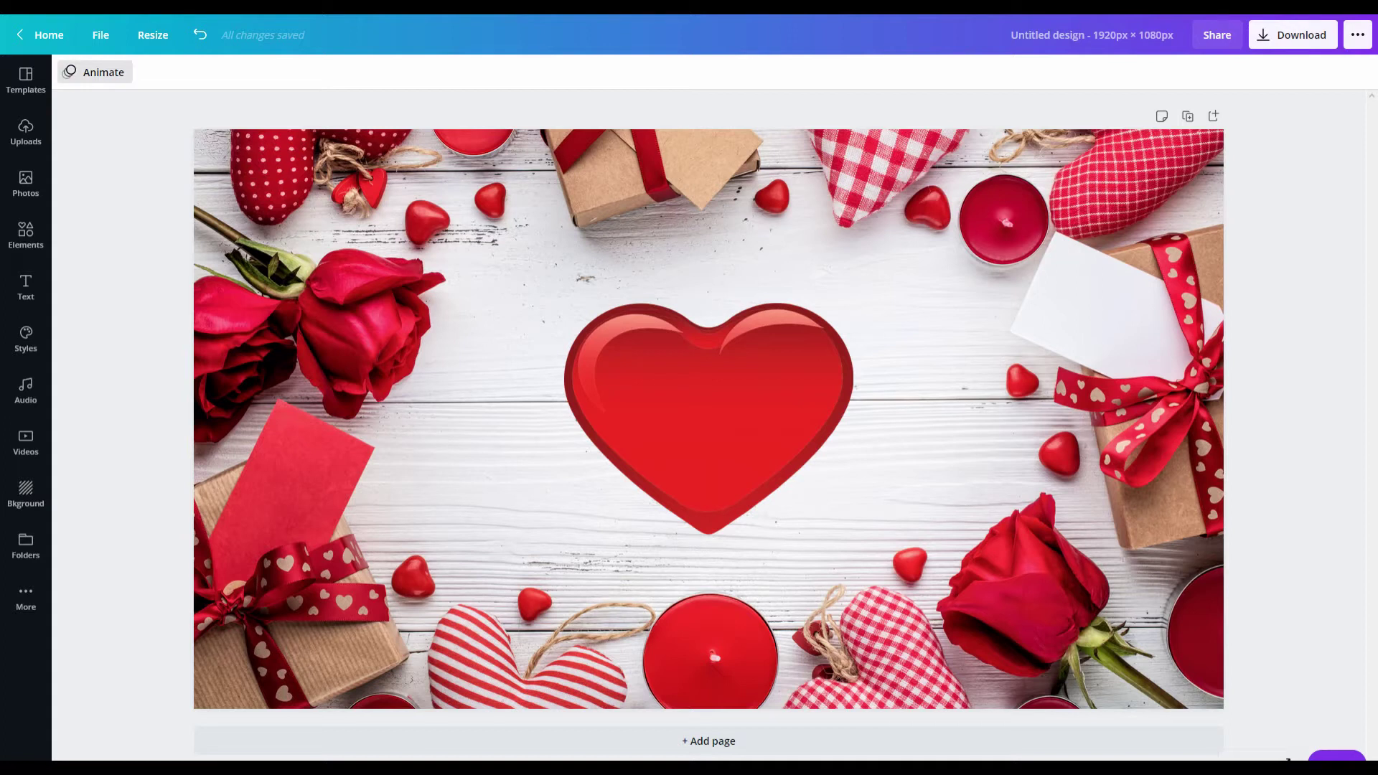
Try the Stomp page animation, then apply Pop instead.
{"action": "left_click", "coordinate": [95, 72]}
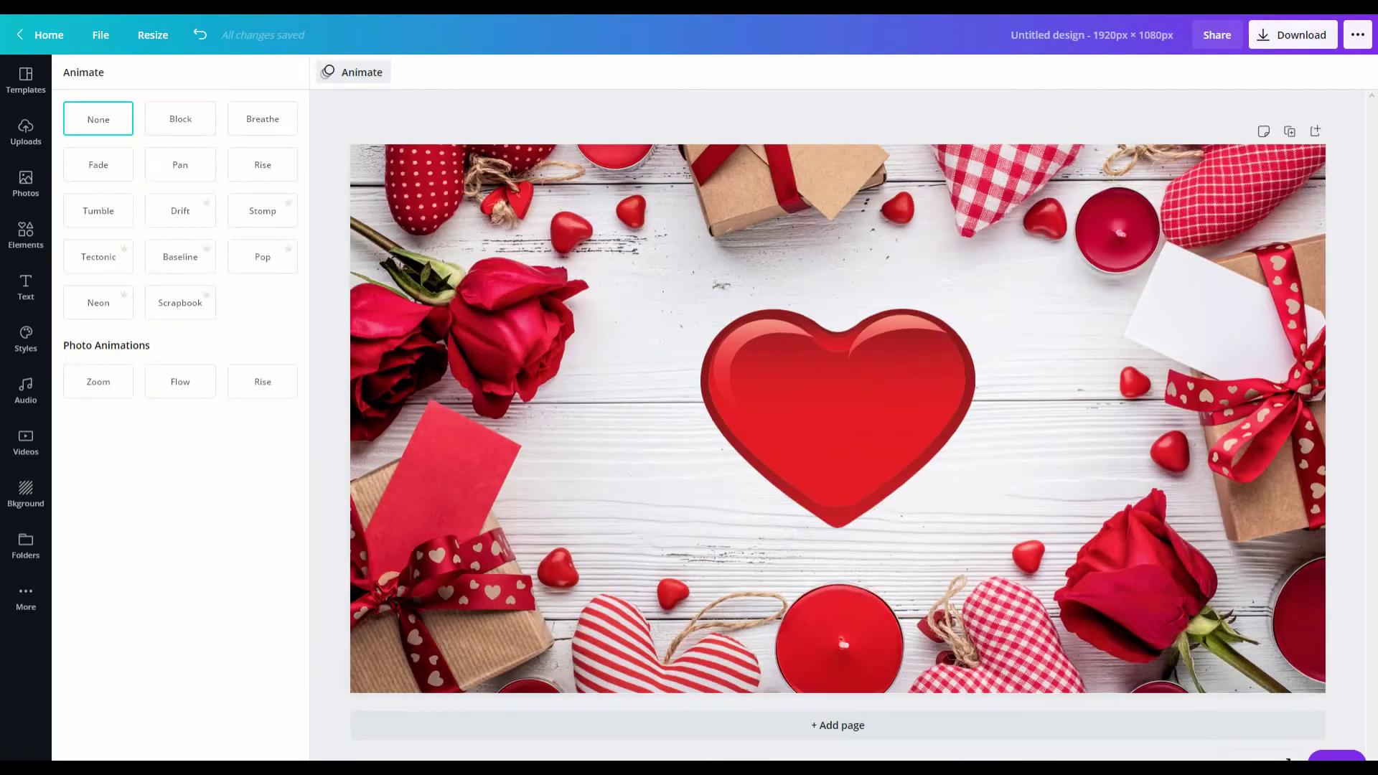
{"action": "left_click", "coordinate": [262, 211]}
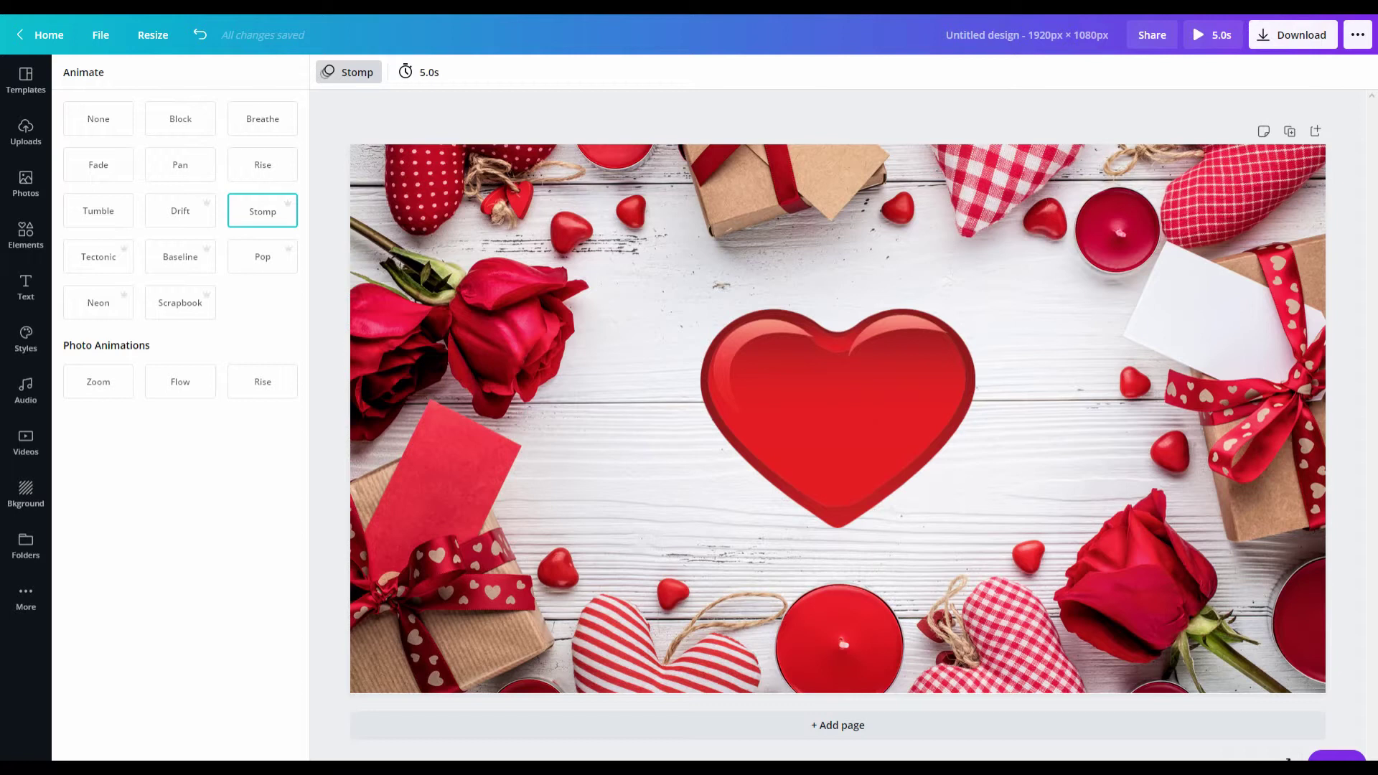
{"action": "left_click", "coordinate": [263, 257]}
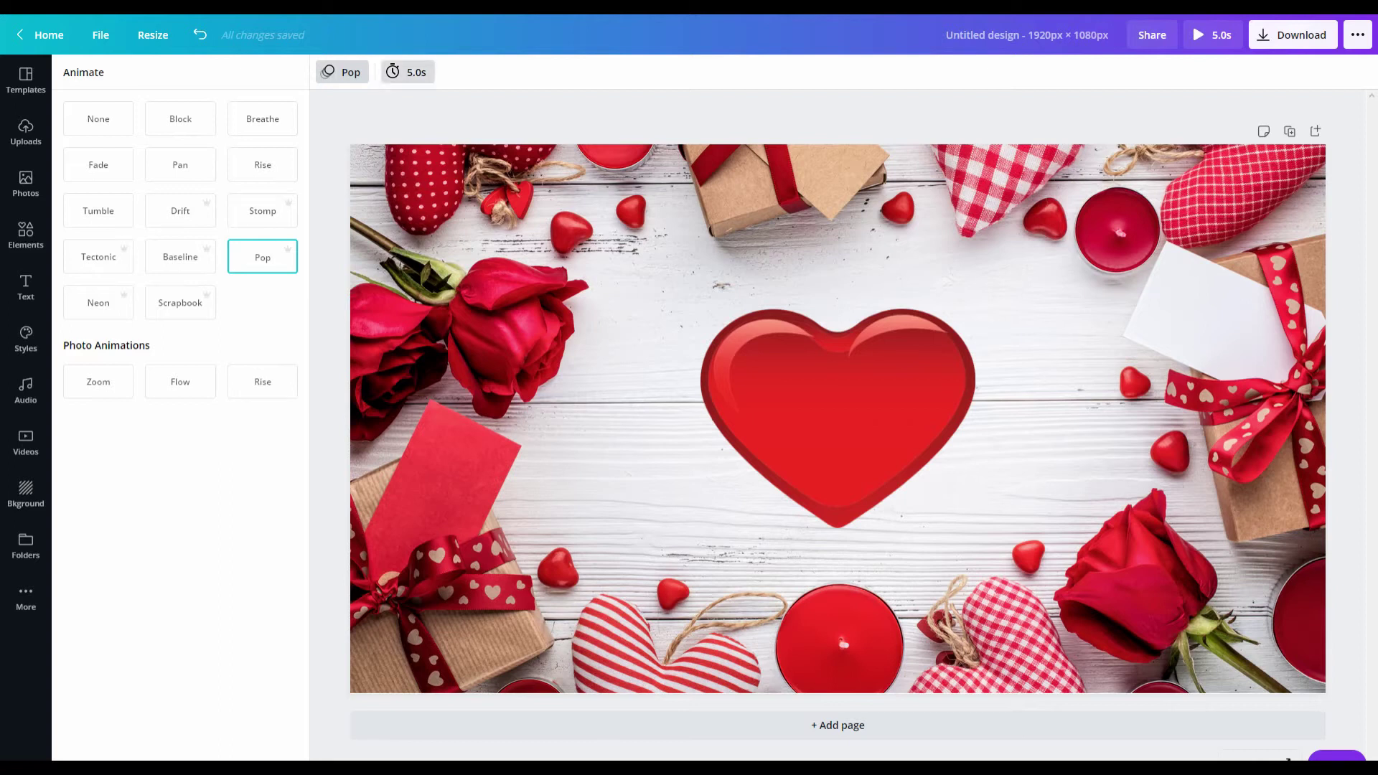
Enter 1.3 seconds as the page duration in the Timing box.
{"action": "left_click", "coordinate": [408, 72]}
{"action": "type", "text": "1"}
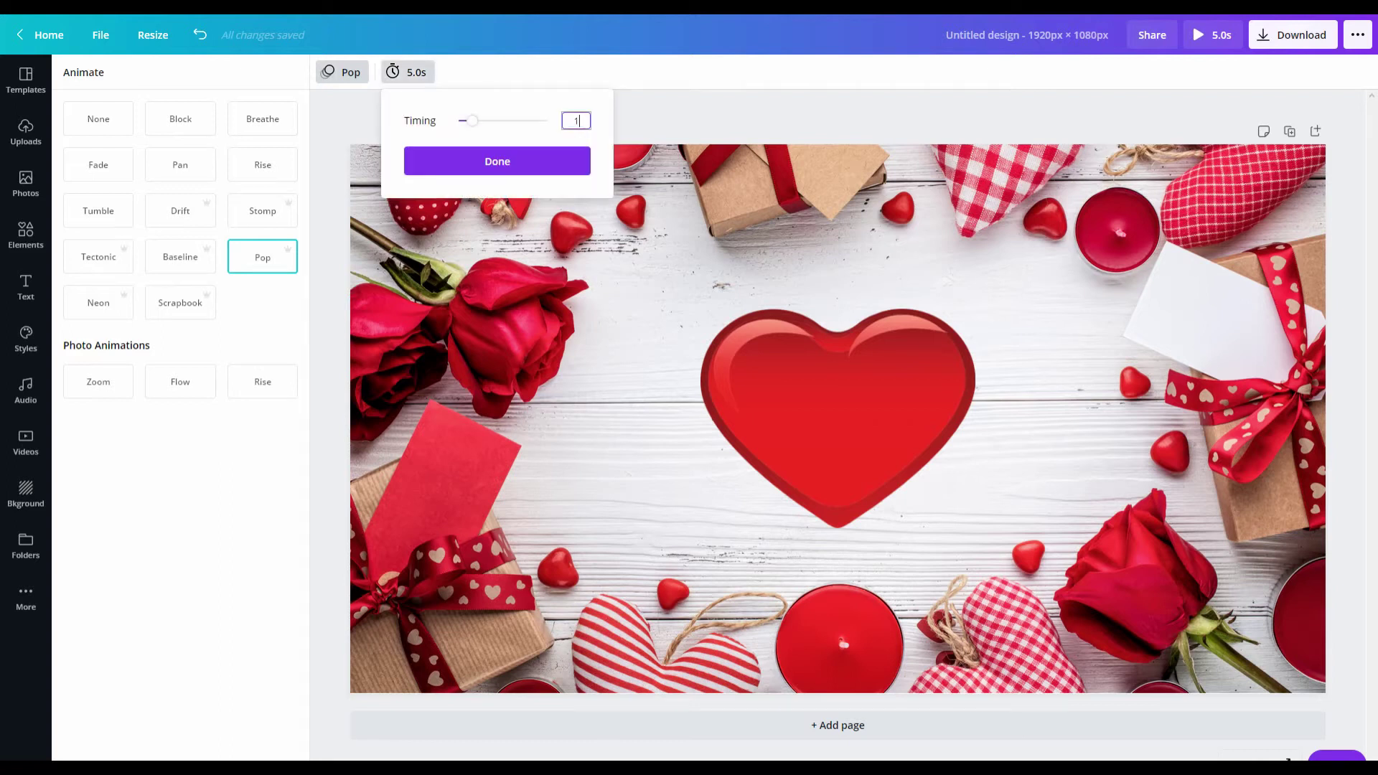
{"action": "type", "text": ".3"}
Confirm the 1.3 s duration and watch the heart's Pop animation in full-screen preview.
{"action": "key", "text": "Return"}
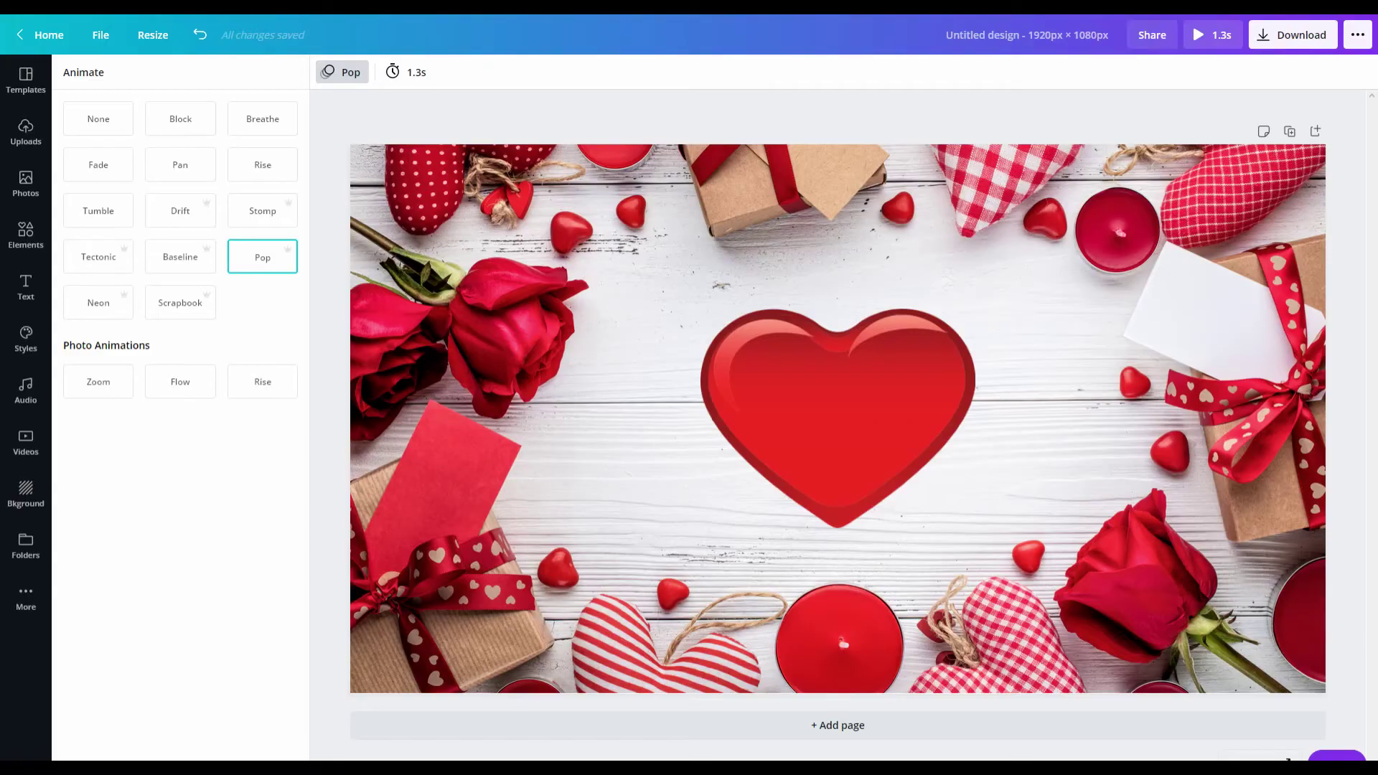
{"action": "left_click", "coordinate": [1212, 35]}
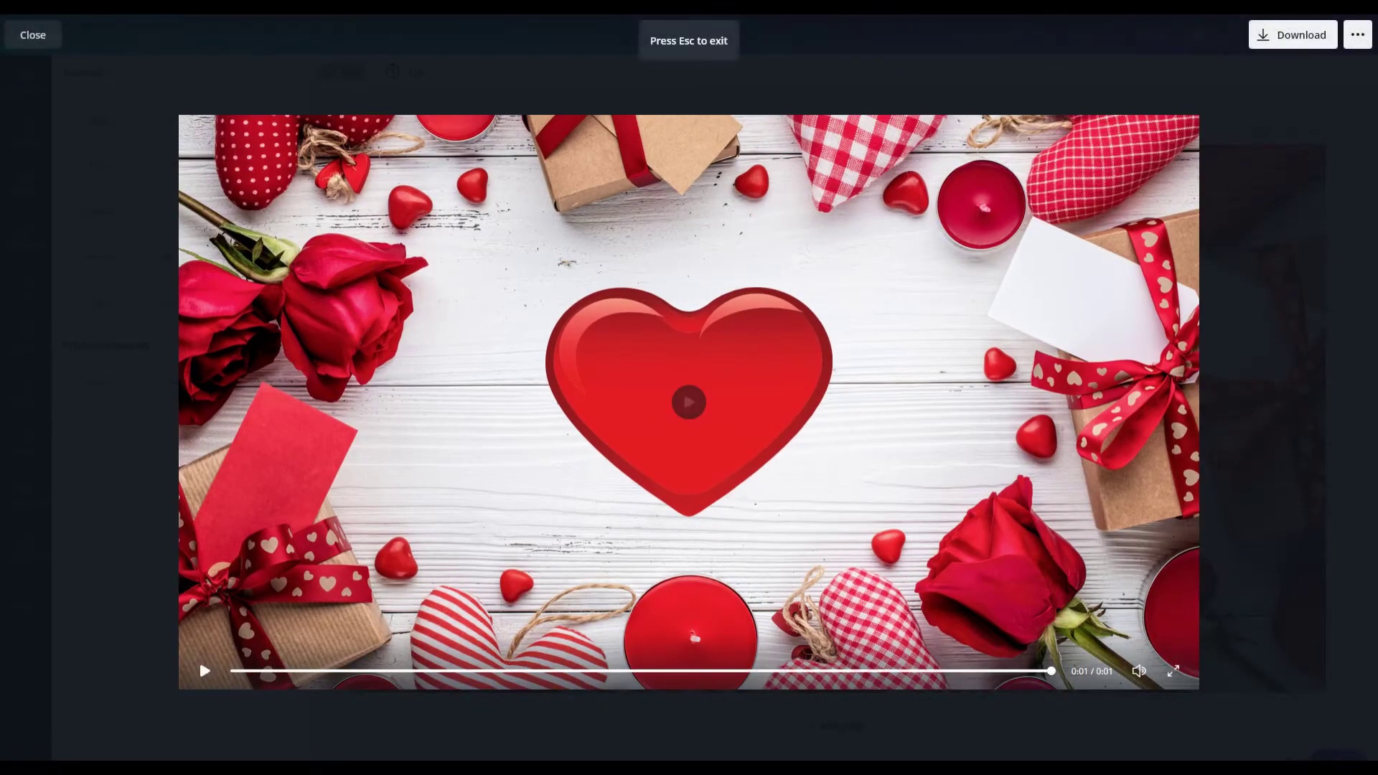
{"action": "key", "text": "Escape"}
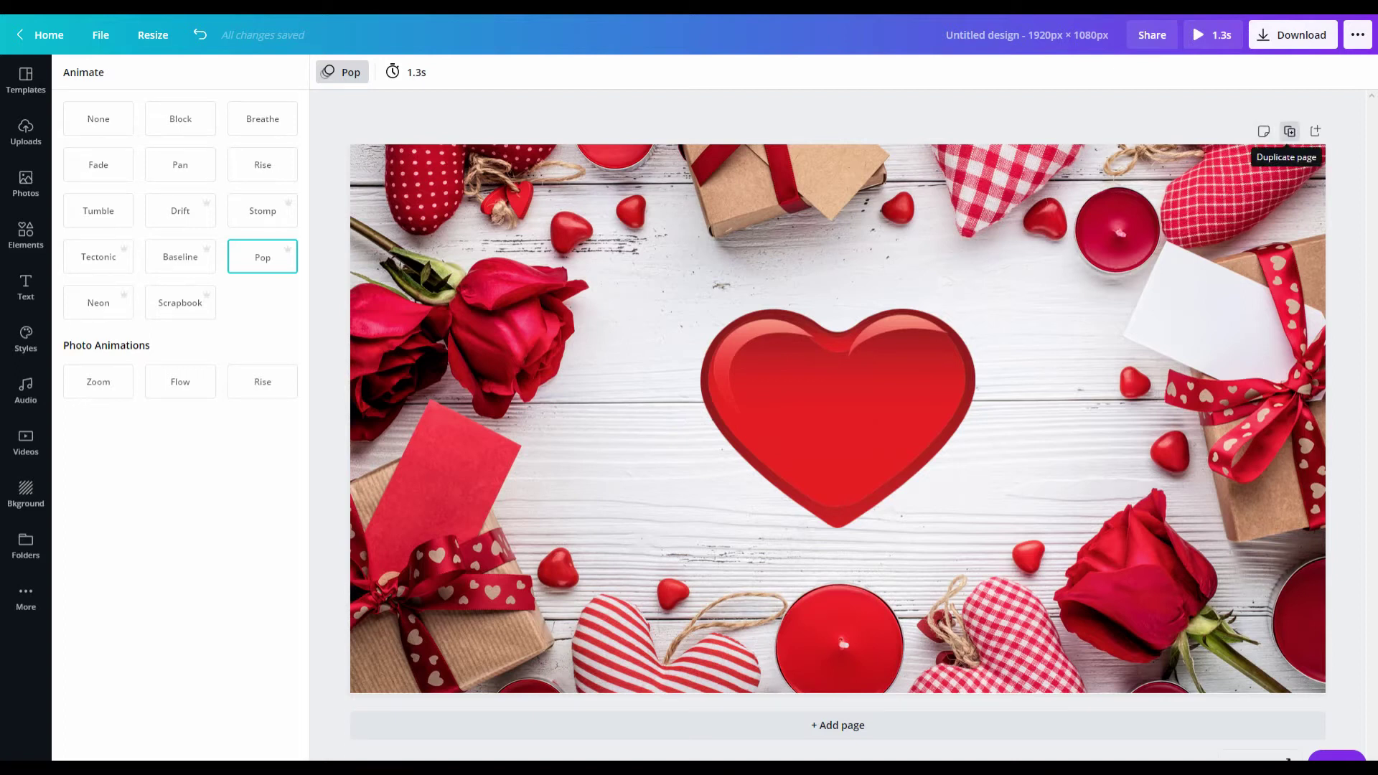
Duplicate the heart page seven times, making 8 pages totalling 10.4 seconds.
{"action": "left_click", "coordinate": [1289, 131]}
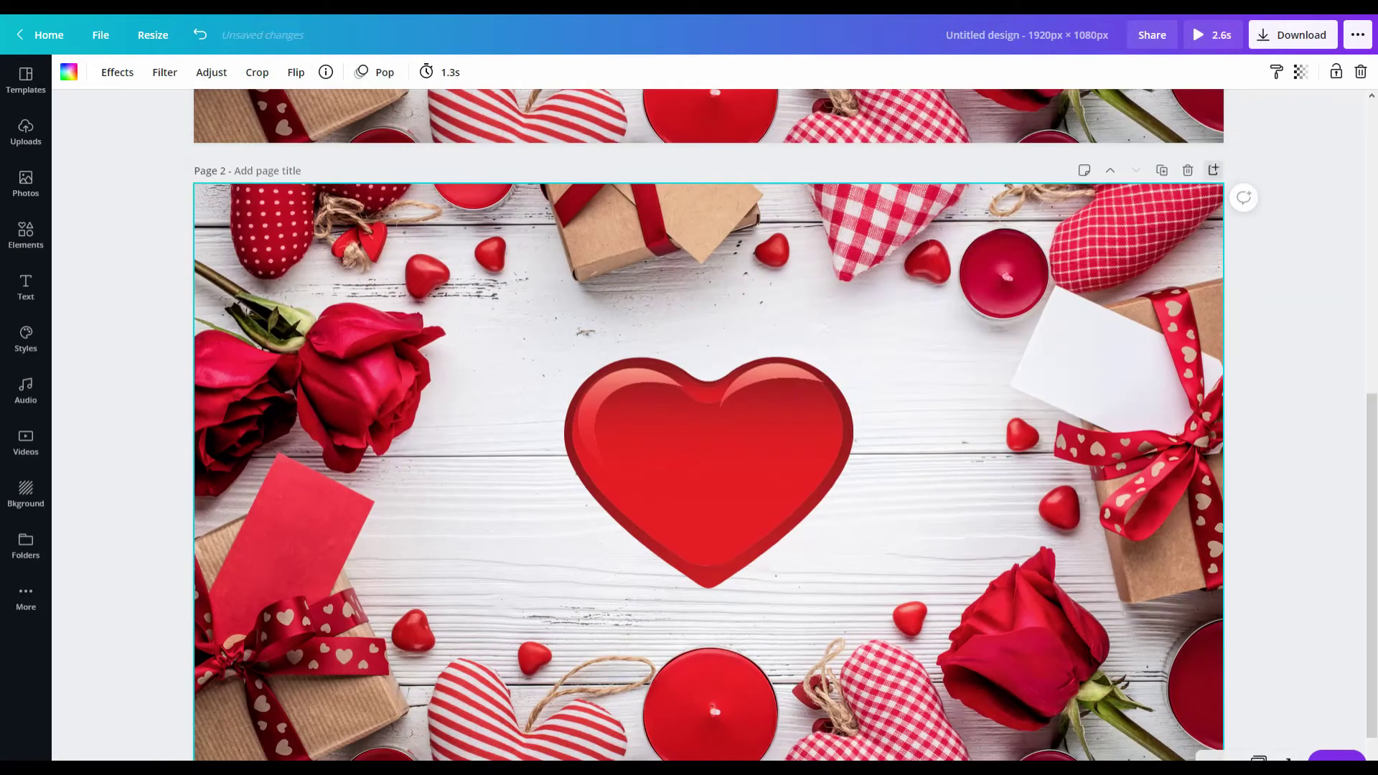
{"action": "left_click", "coordinate": [1162, 170]}
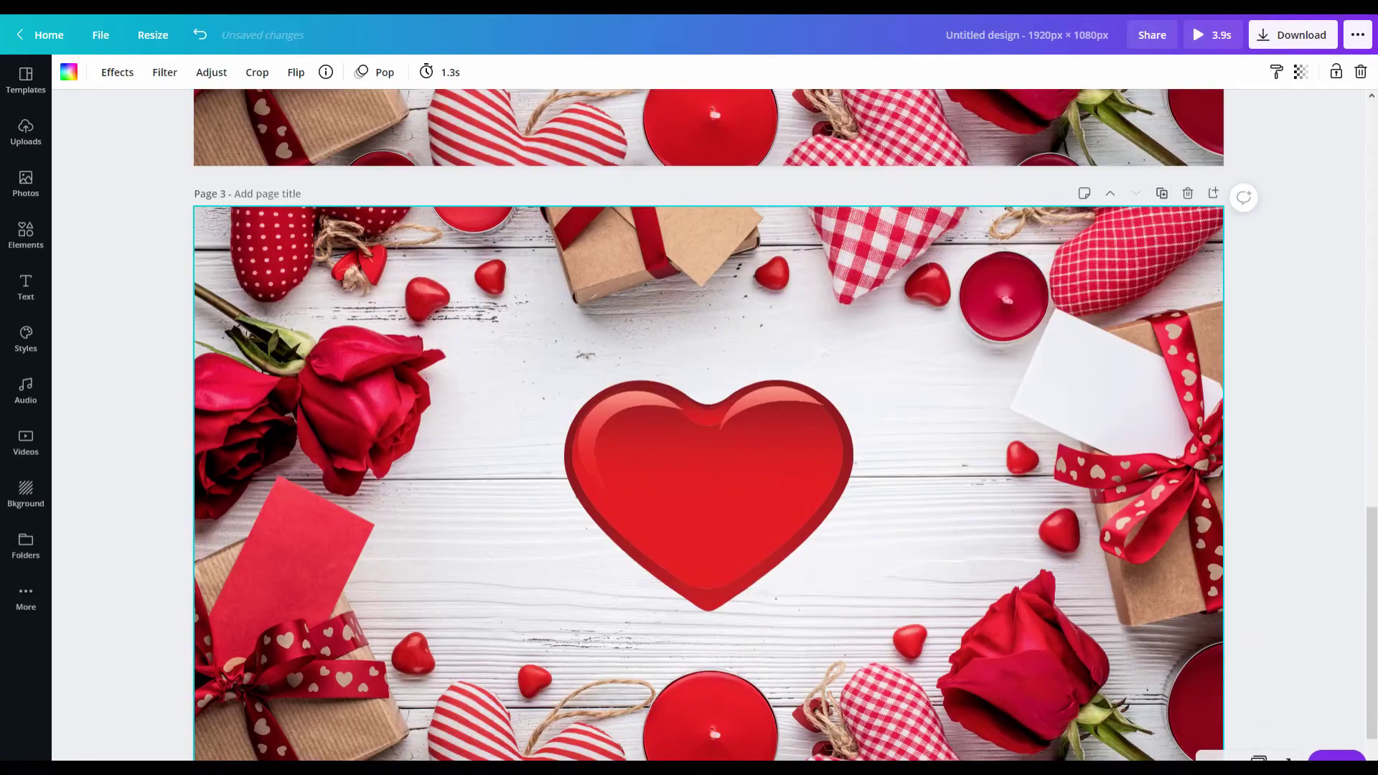
{"action": "left_click", "coordinate": [1161, 194]}
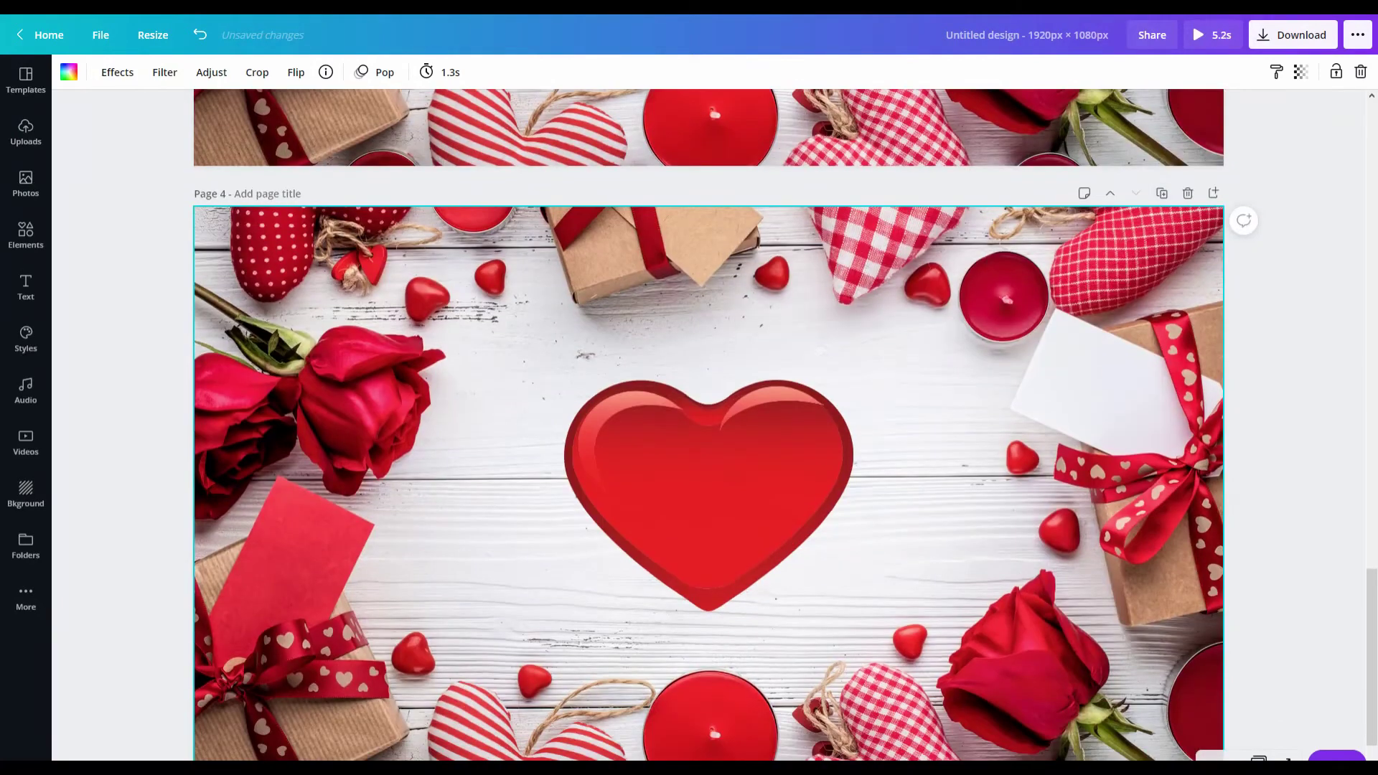
{"action": "left_click", "coordinate": [1162, 194]}
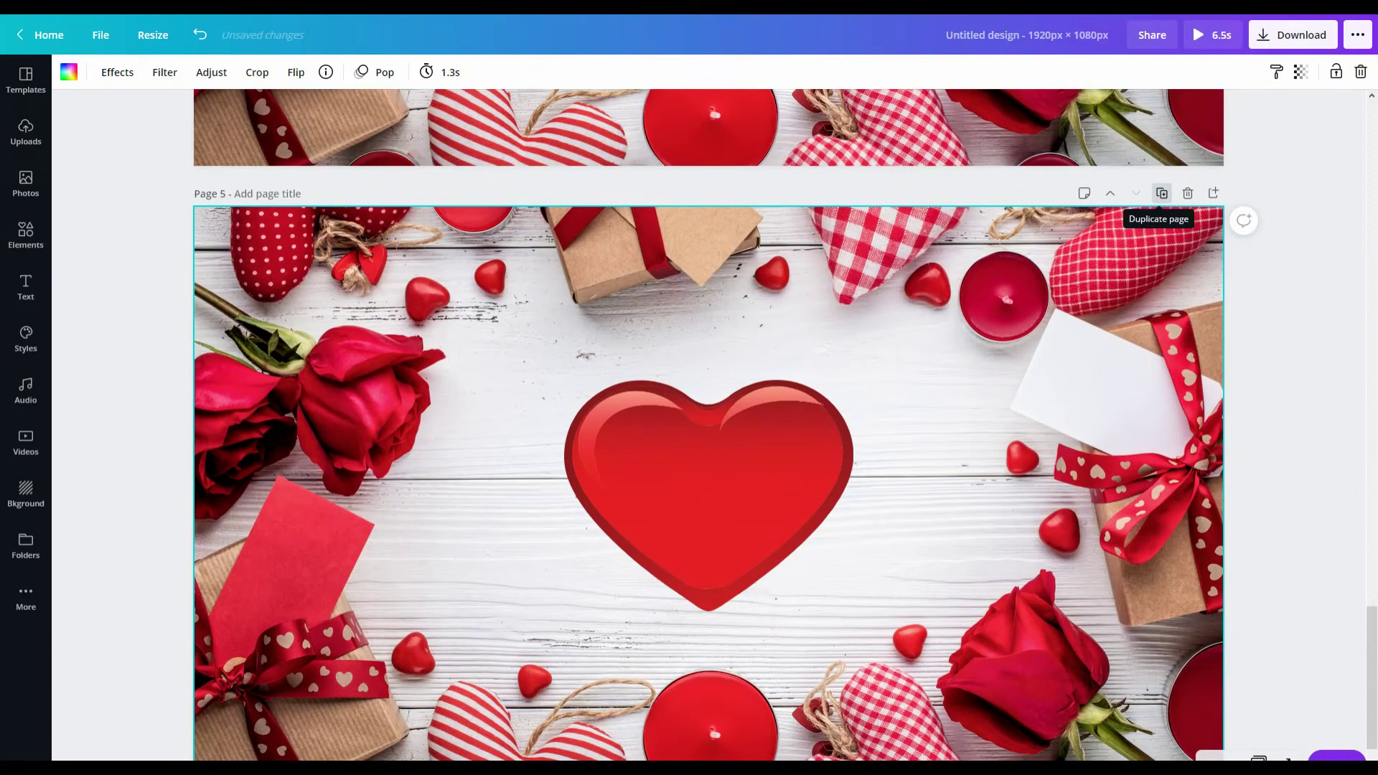
{"action": "left_click", "coordinate": [1162, 194]}
{"action": "left_click", "coordinate": [1162, 194]}
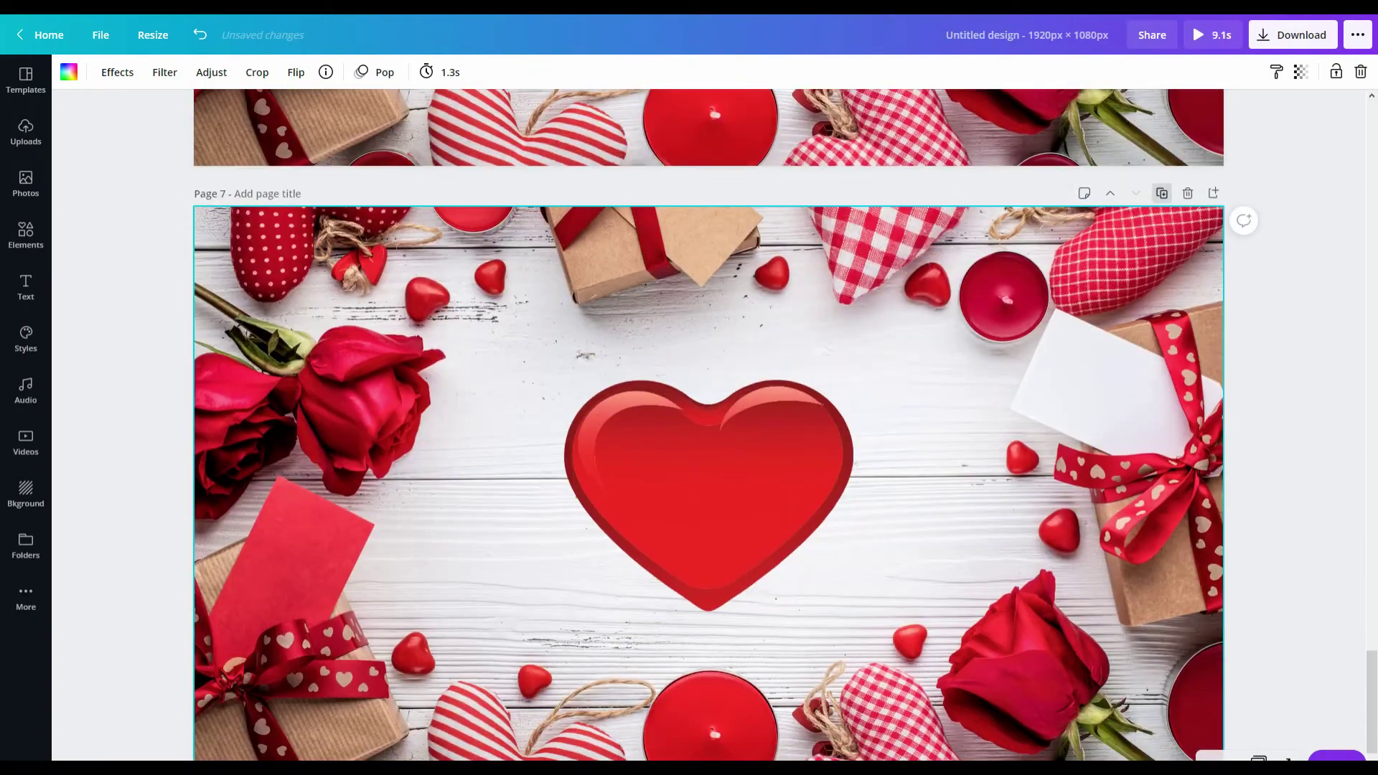
{"action": "left_click", "coordinate": [1161, 194]}
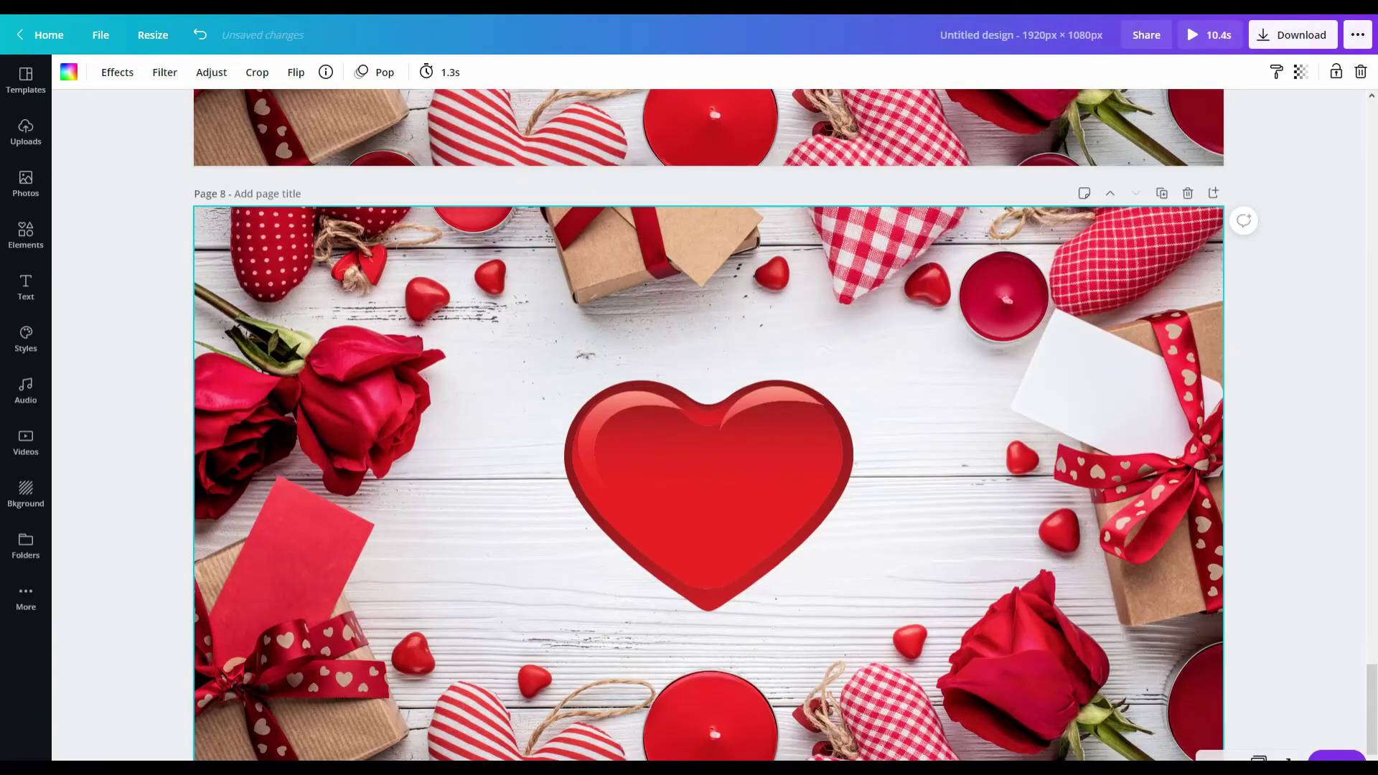
Return to Page 1 and play the full 10.4-second design in preview.
{"action": "scroll", "coordinate": [708, 425], "scroll_direction": "up", "scroll_amount": 20}
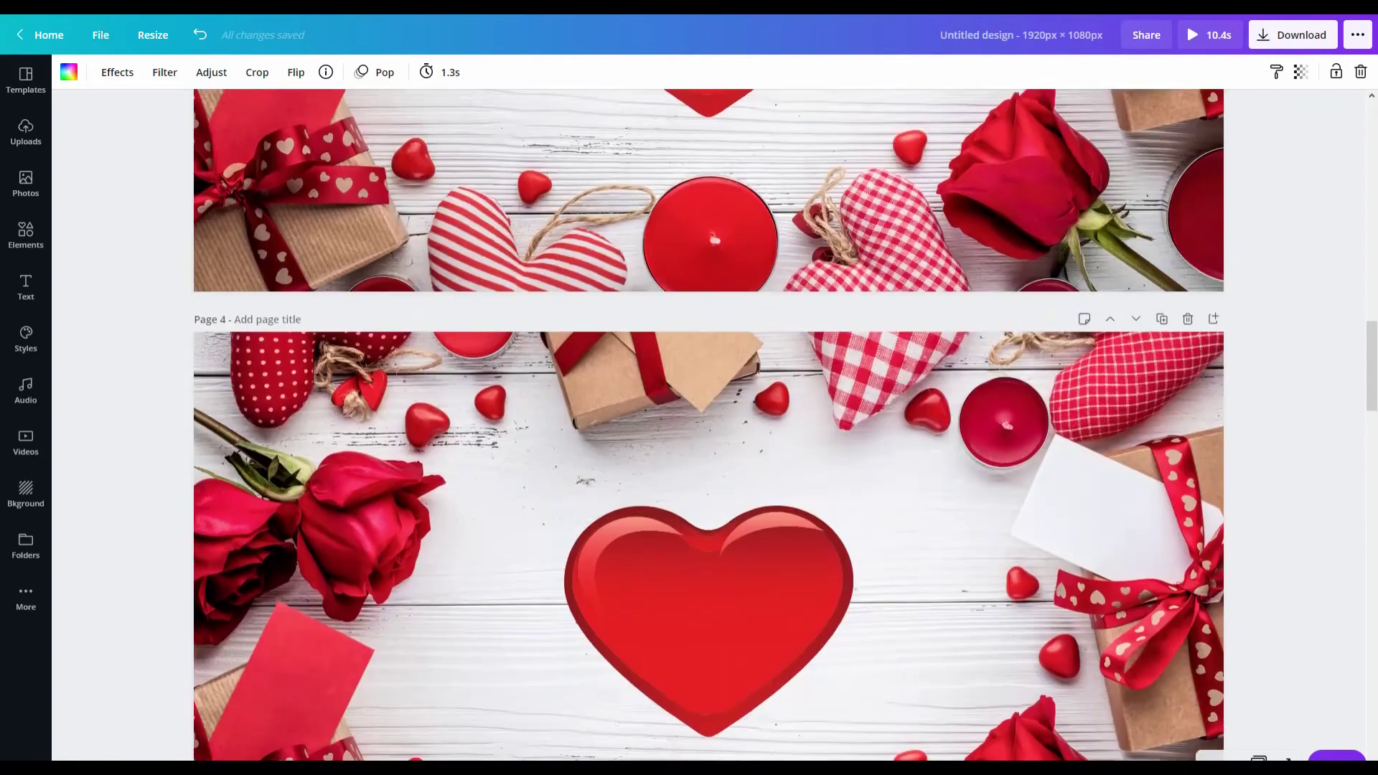
{"action": "scroll", "coordinate": [709, 425], "scroll_direction": "up", "scroll_amount": 20}
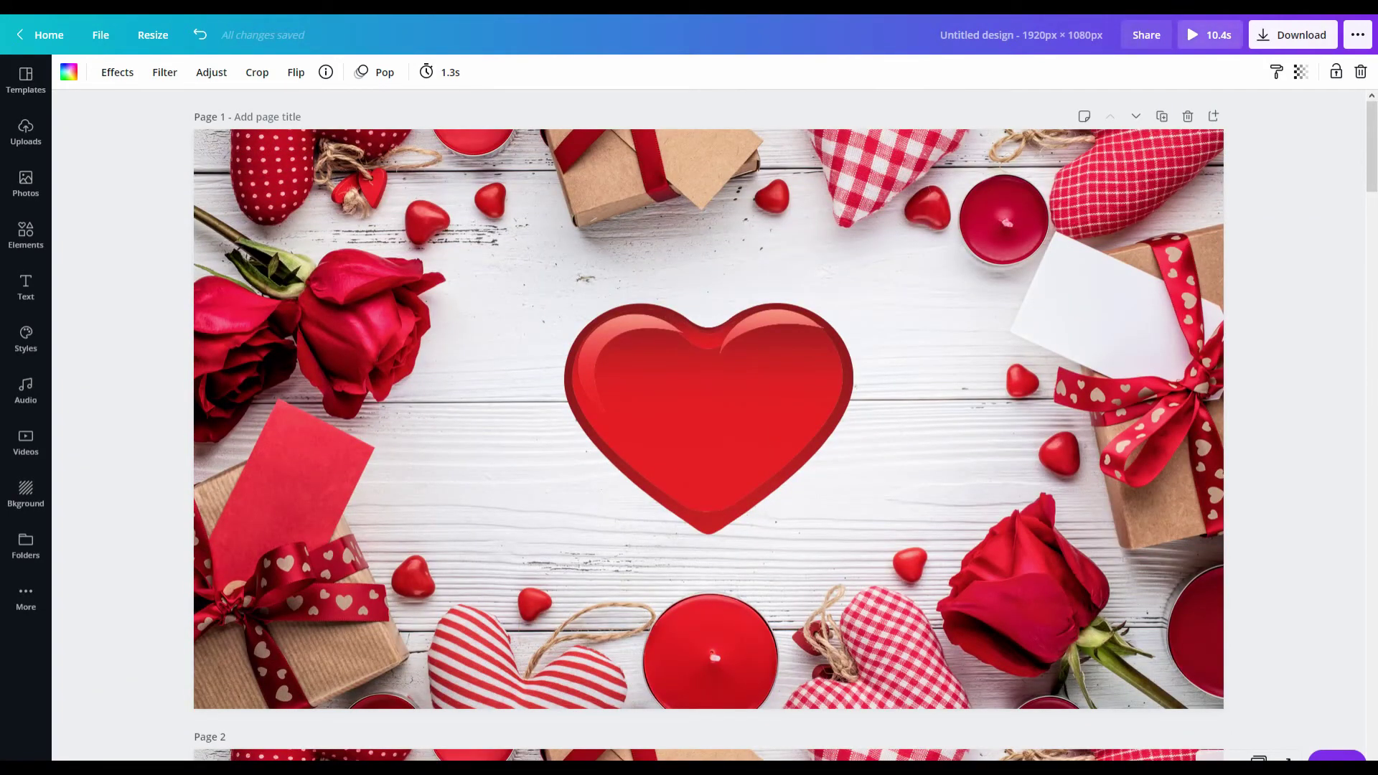
{"action": "left_click", "coordinate": [1204, 36]}
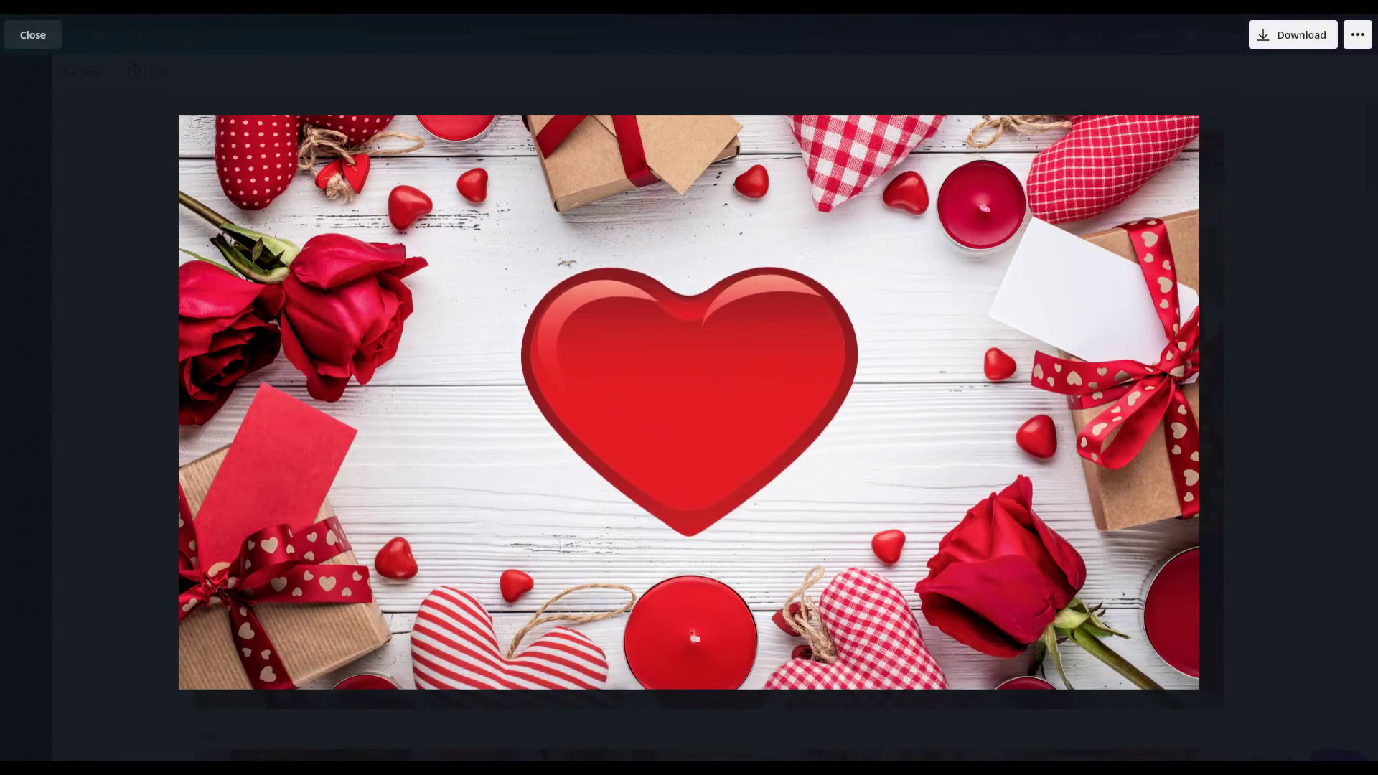
{"action": "key", "text": "Escape"}
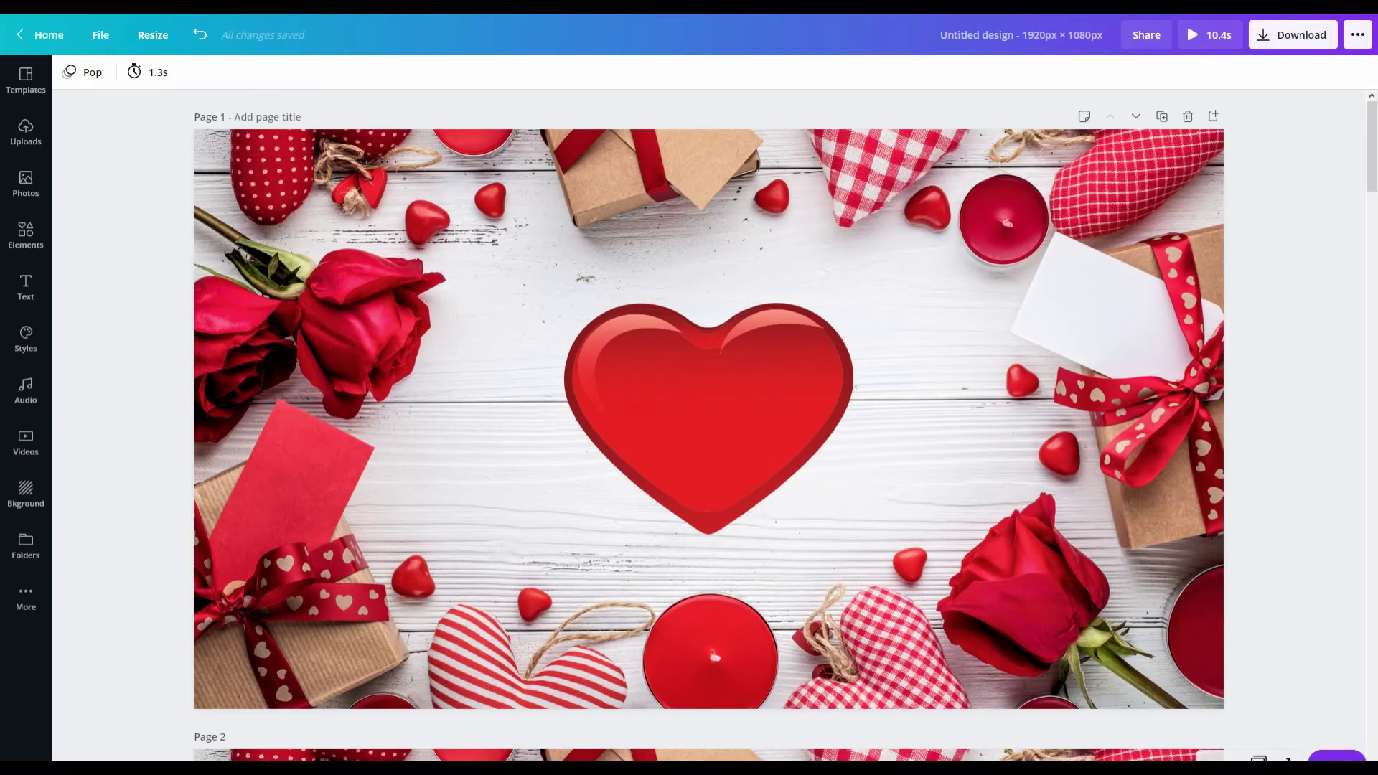
Add the ES_Heart Beat Normal uploaded audio to the design and preview it with sound.
{"action": "left_click", "coordinate": [26, 132]}
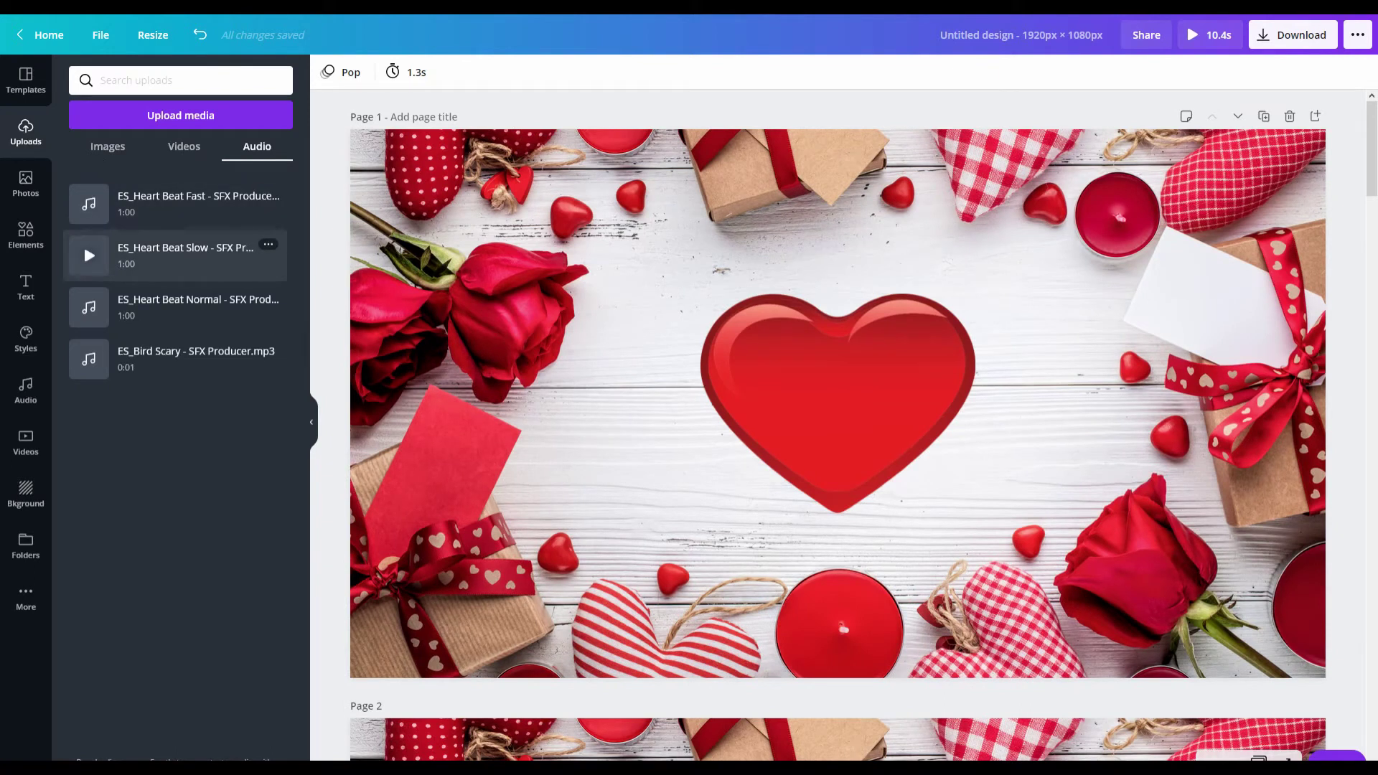
{"action": "mouse_move", "coordinate": [167, 249]}
{"action": "left_mouse_down"}
{"action": "mouse_move", "coordinate": [237, 242]}
{"action": "mouse_move", "coordinate": [164, 226]}
{"action": "left_mouse_up"}
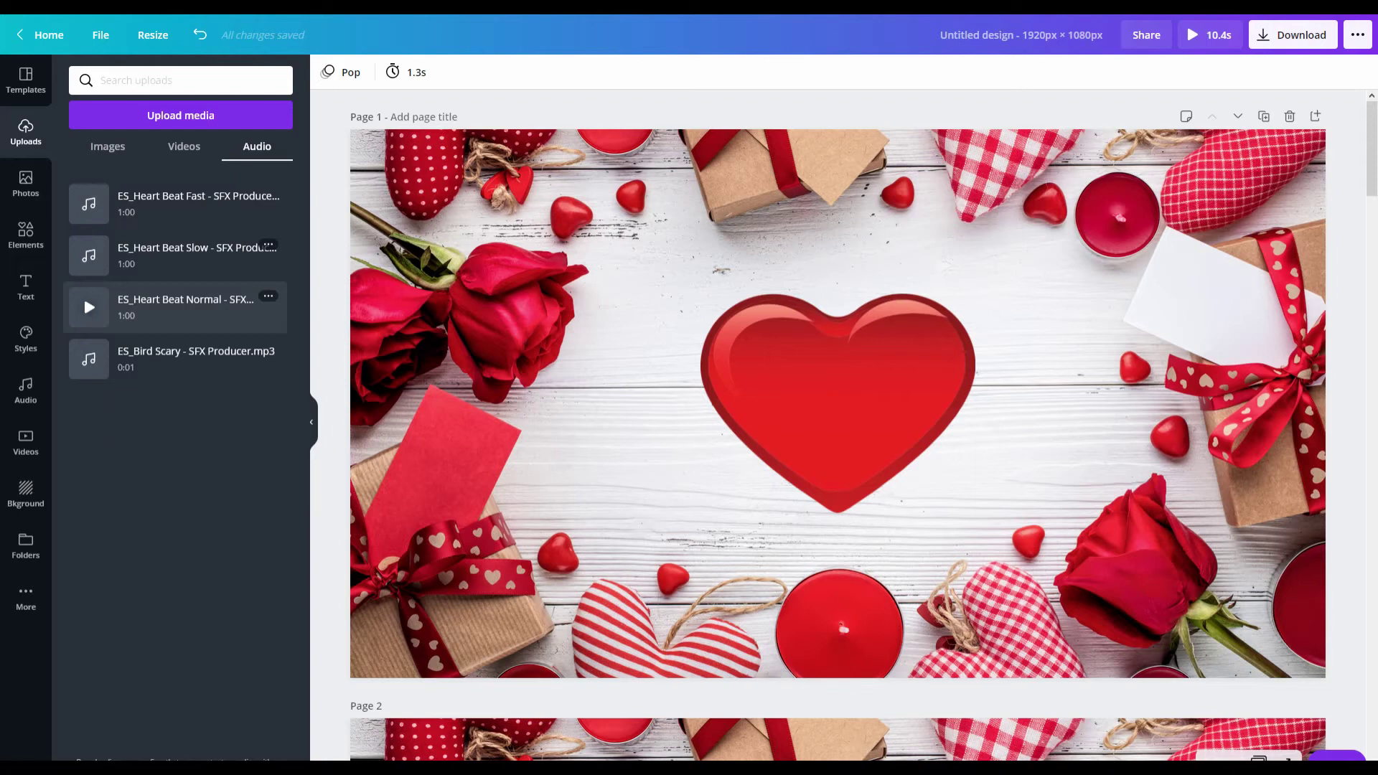
{"action": "left_click_drag", "start_coordinate": [180, 307], "coordinate": [646, 351]}
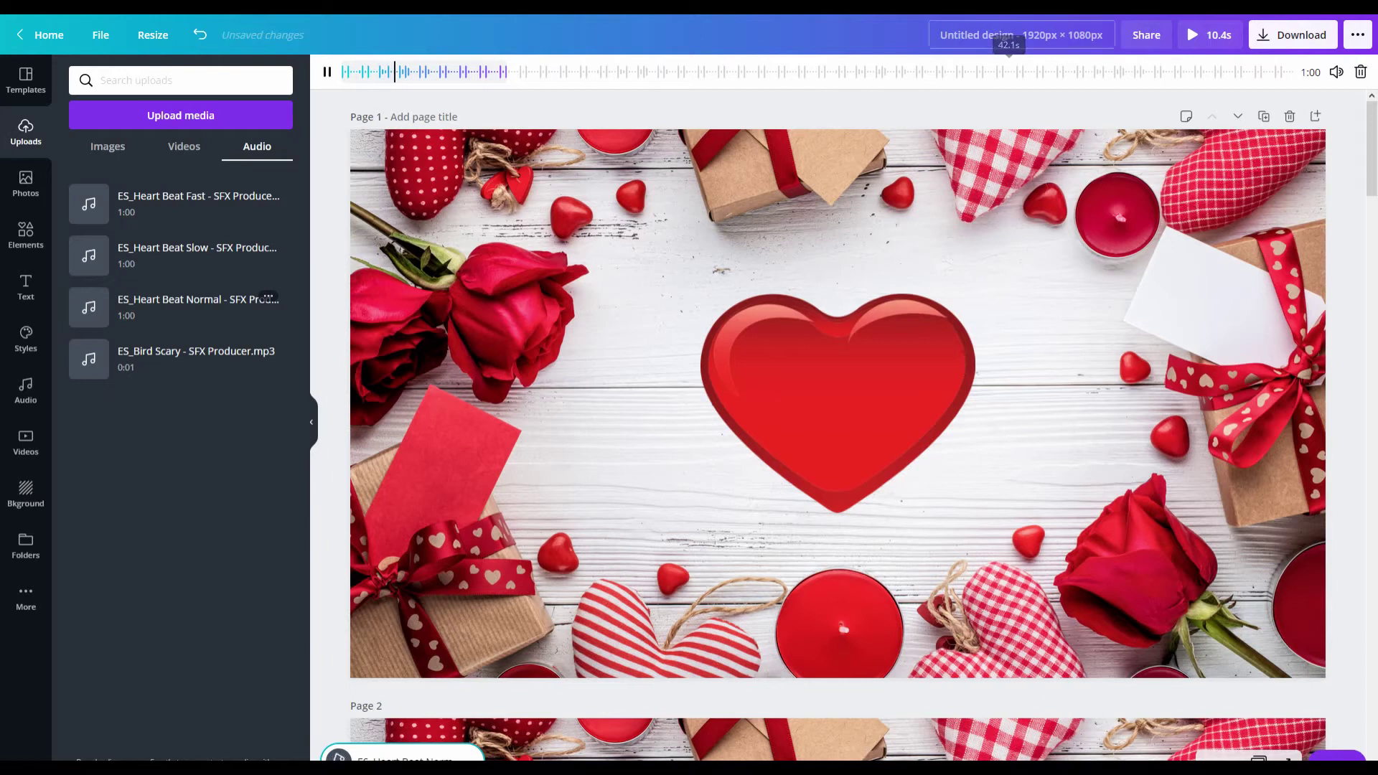
{"action": "left_click", "coordinate": [949, 262]}
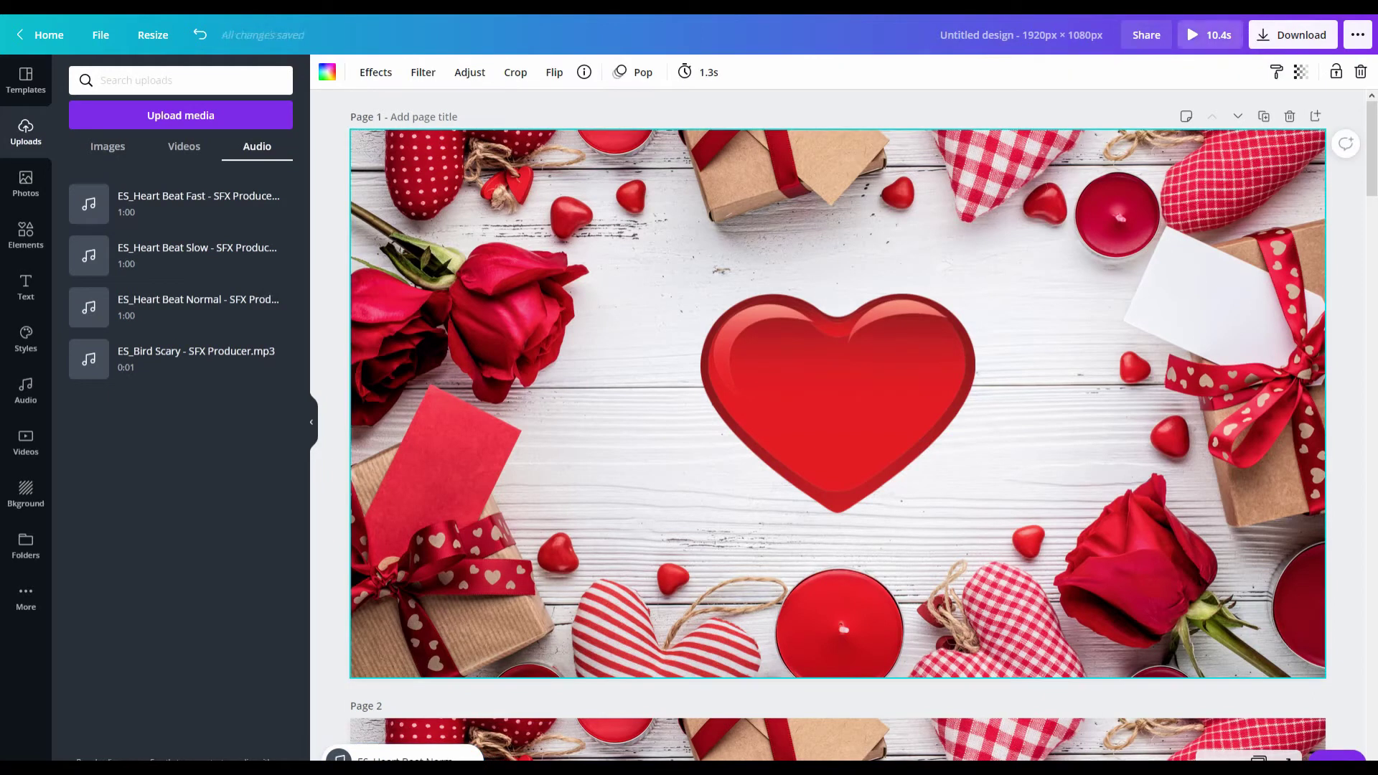
{"action": "left_click", "coordinate": [1209, 35]}
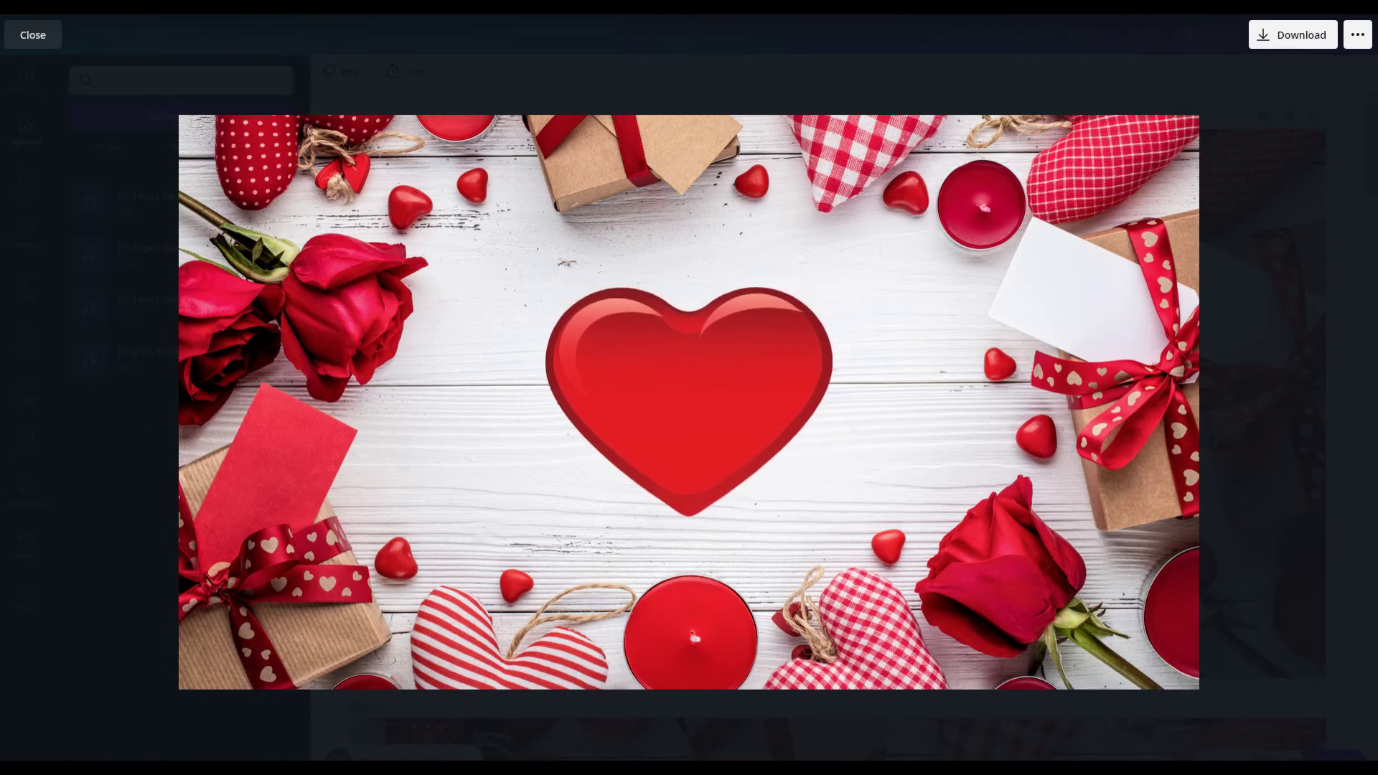
Exit the full-screen preview back to the editor.
{"action": "key", "text": "Escape"}
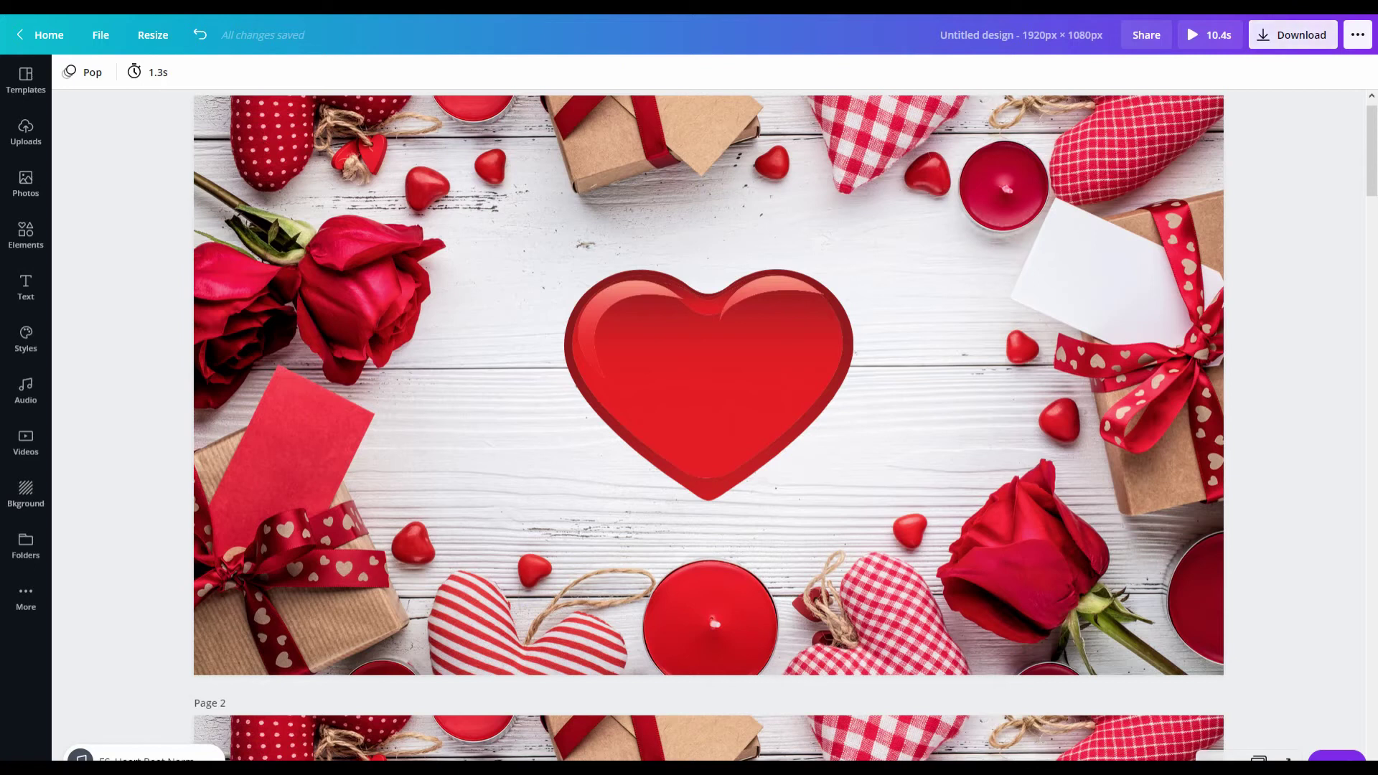
Download all 8 pages of the design as an MP4 video.
{"action": "left_click", "coordinate": [1292, 35]}
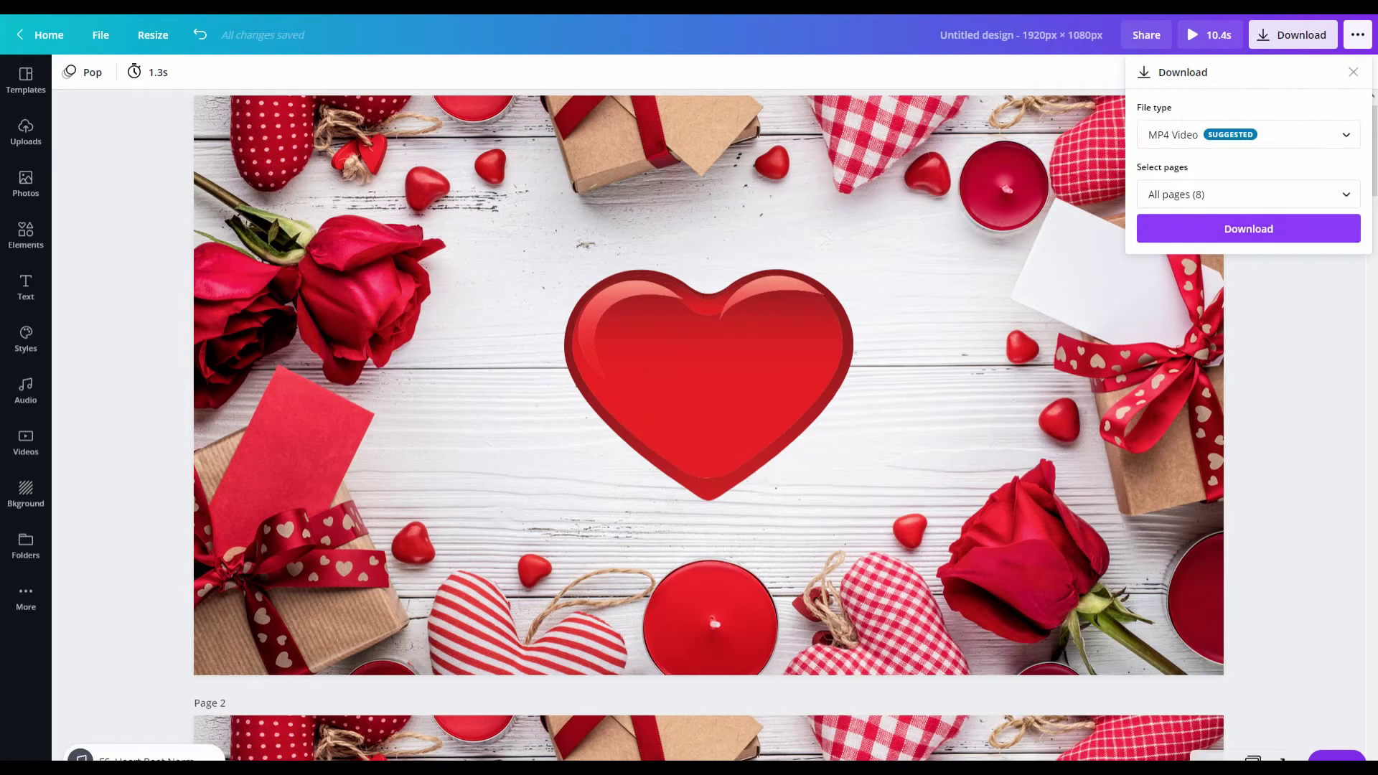
{"action": "left_click", "coordinate": [1248, 229]}
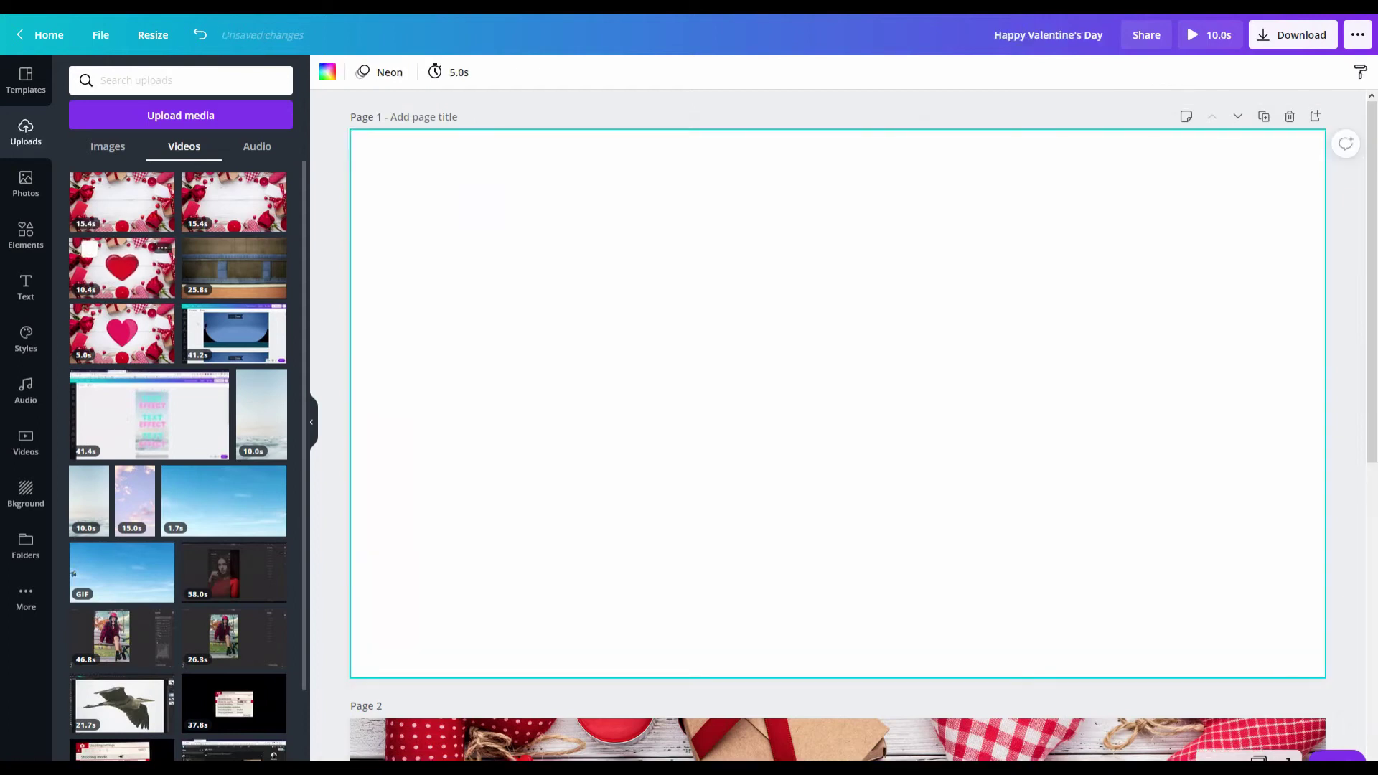
Fill page 1 with the 10.4s heart video and paste the 'Will you be my valentine?' text over it.
{"action": "left_click_drag", "start_coordinate": [122, 267], "coordinate": [765, 380]}
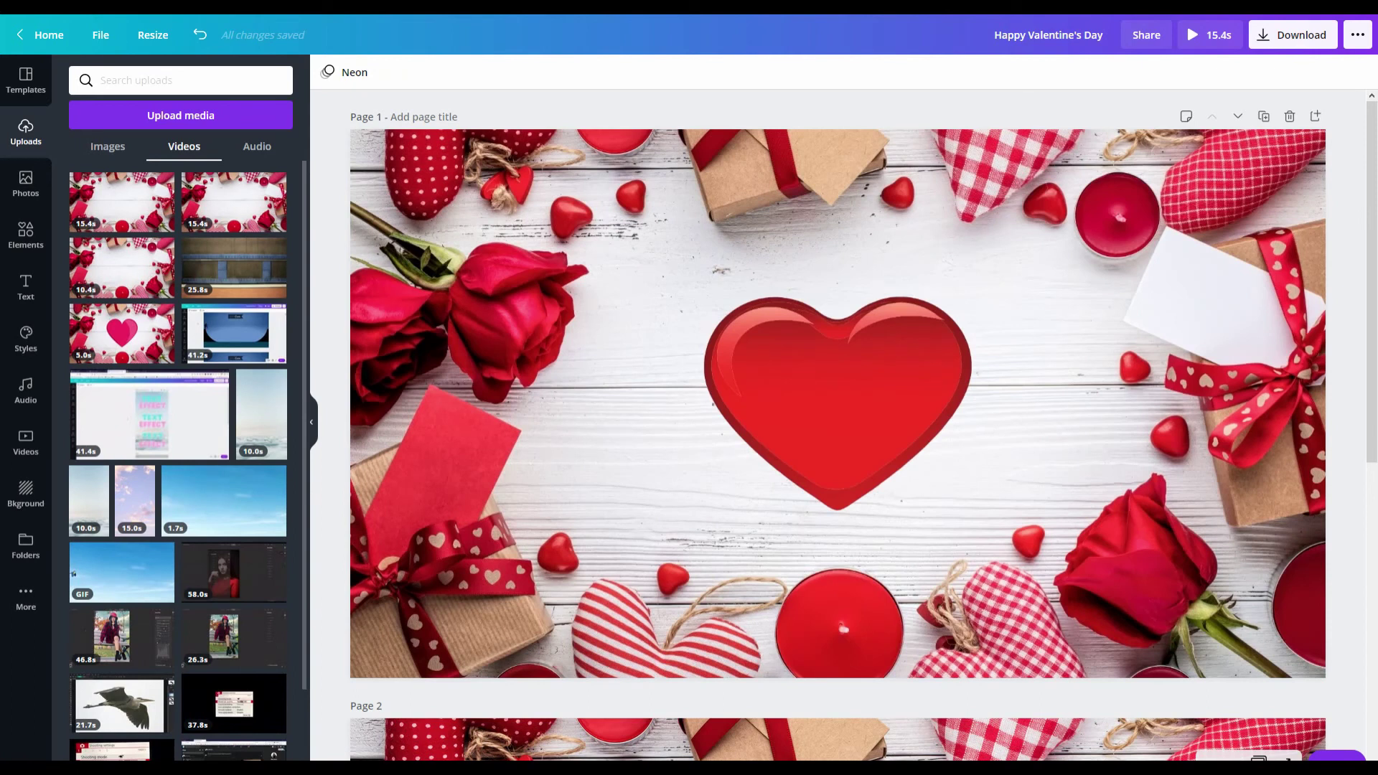
{"action": "type", "text": "WILL YOU BE MY valentine?"}
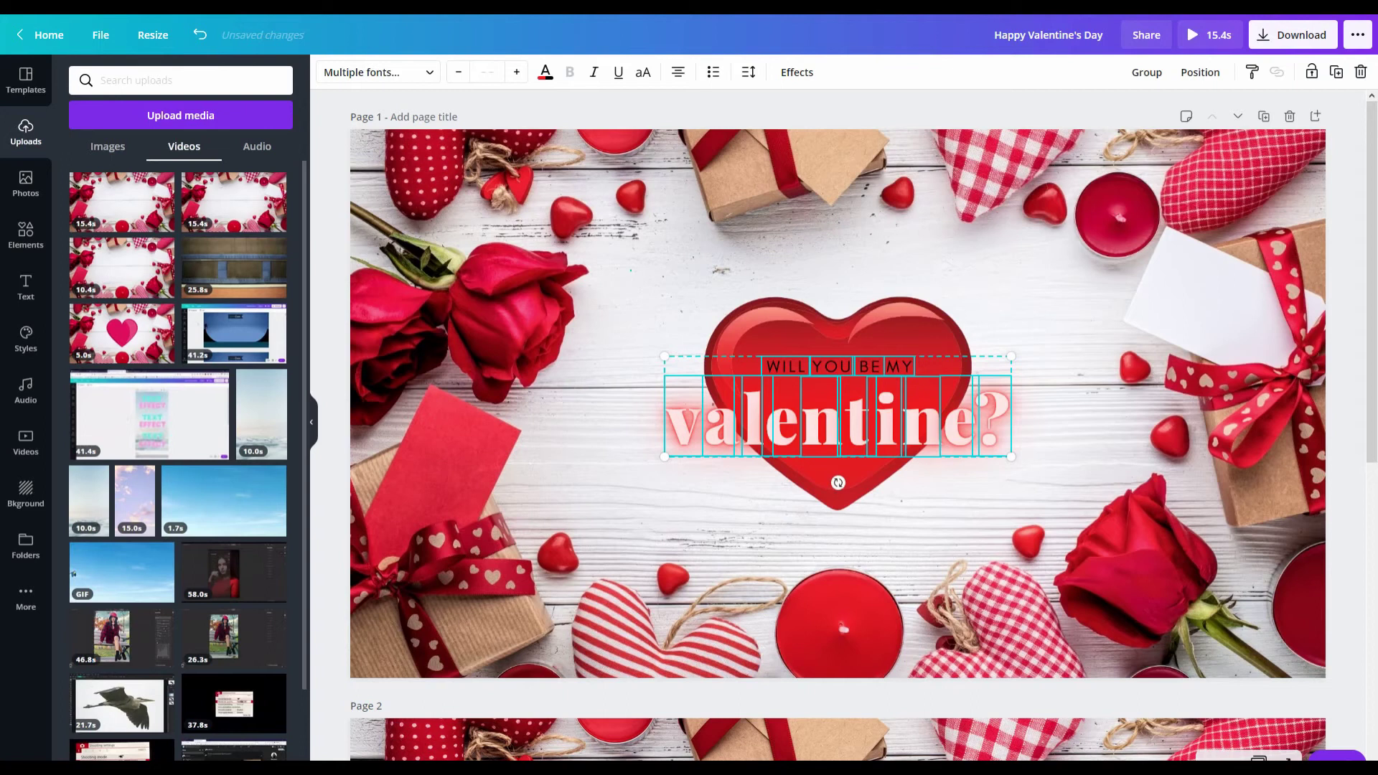
{"action": "left_click", "coordinate": [631, 270]}
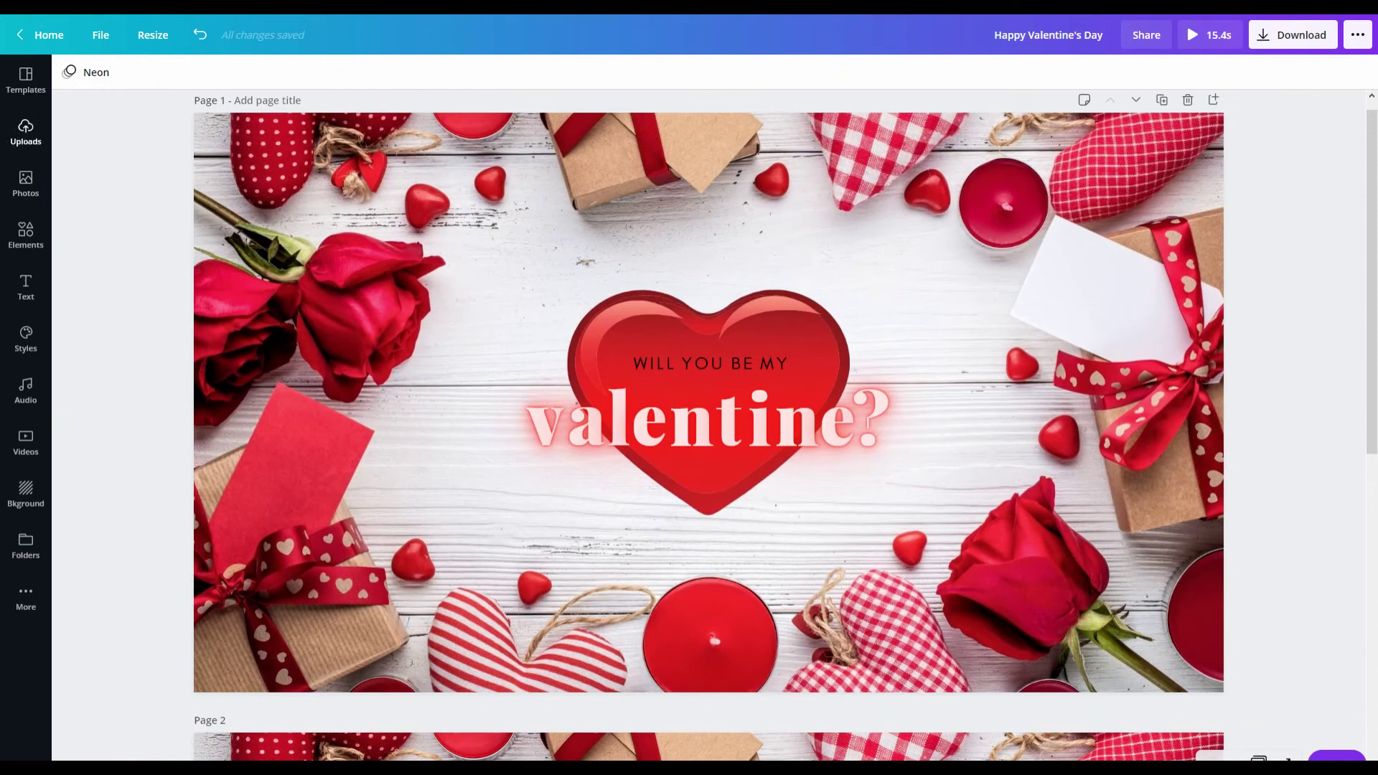
Bring up the page's animation presets to apply Neon to the valentine text.
{"action": "left_click", "coordinate": [88, 73]}
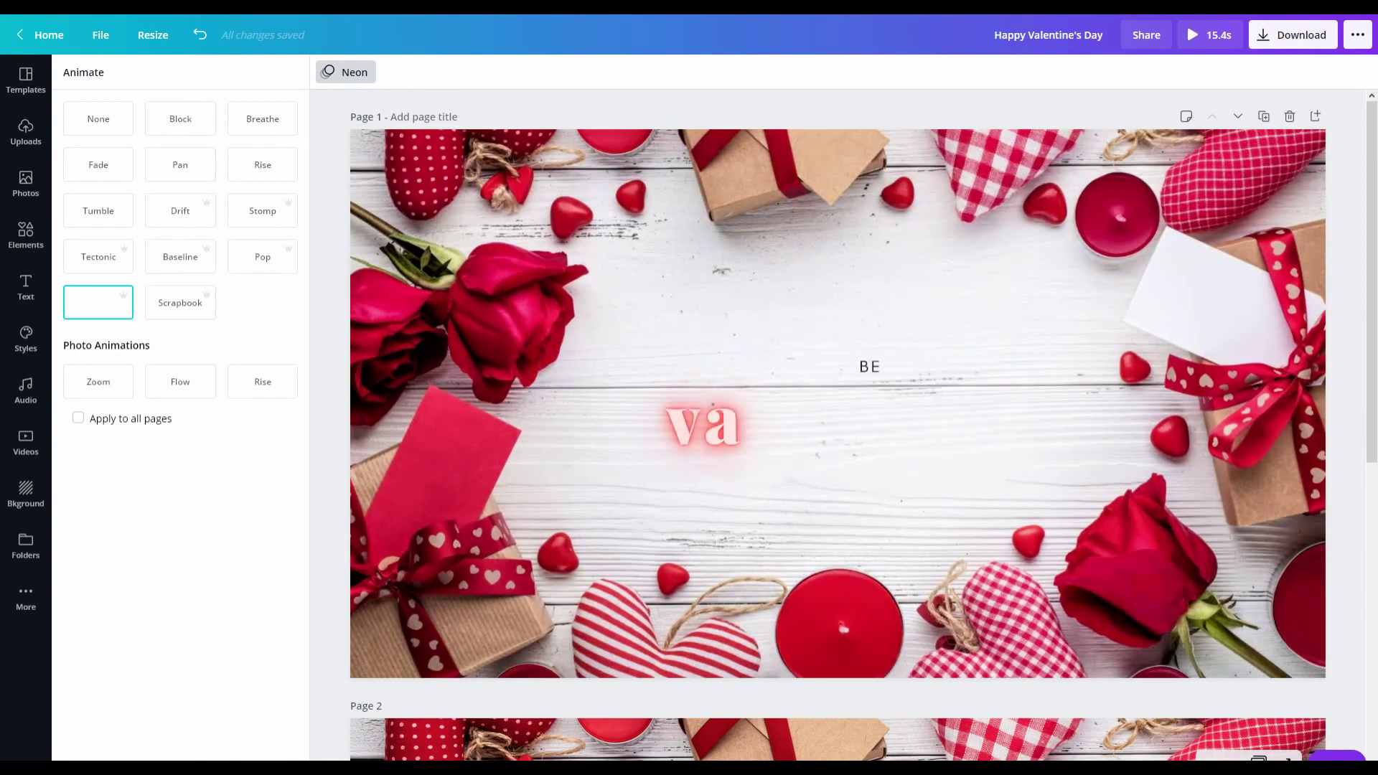
{"action": "scroll", "coordinate": [838, 425], "scroll_direction": "down", "scroll_amount": 1}
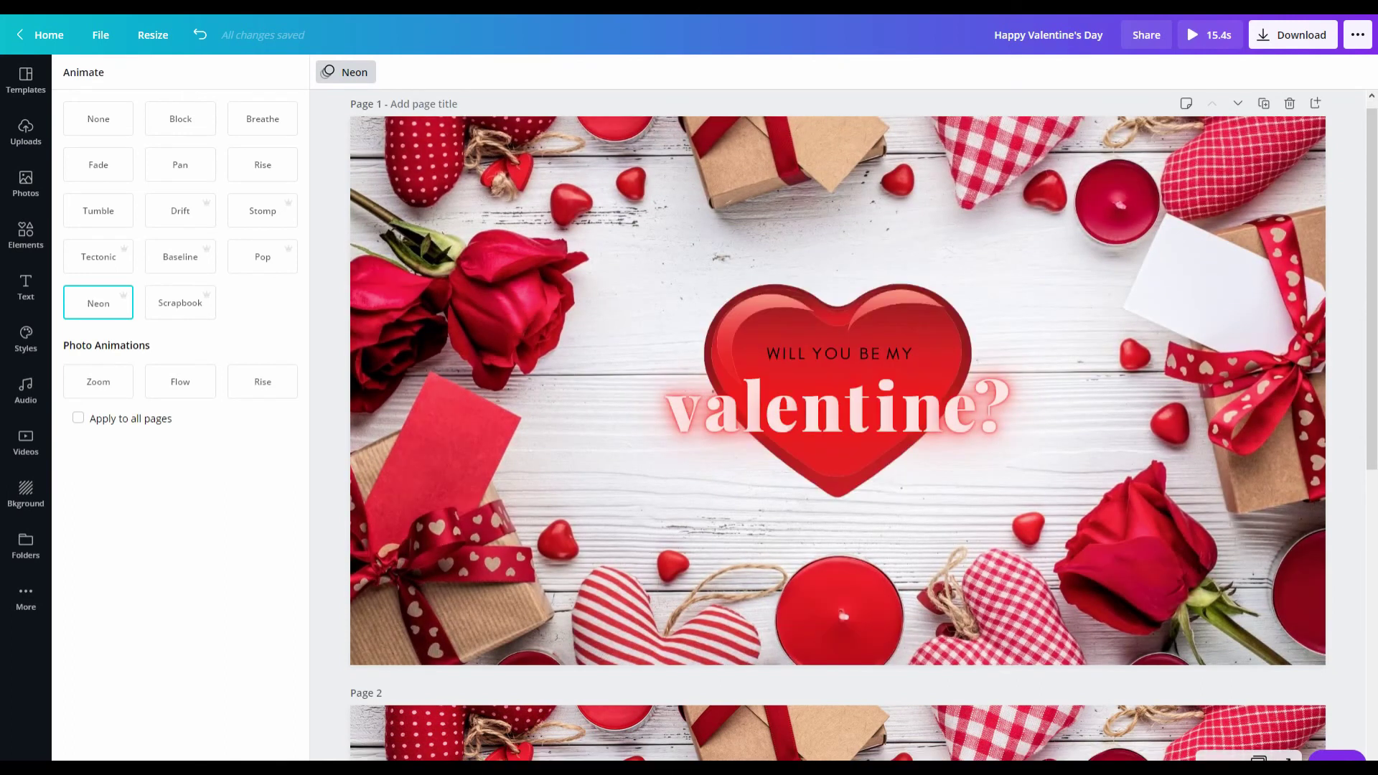